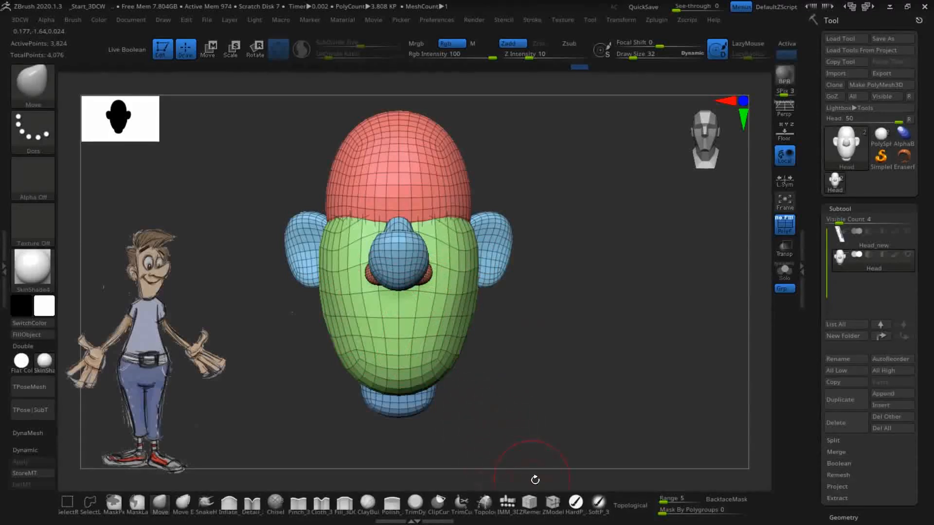
- Switch to the ZModeler brush for polygon modelling on the head
{"action": "left_click", "coordinate": [553, 502]}
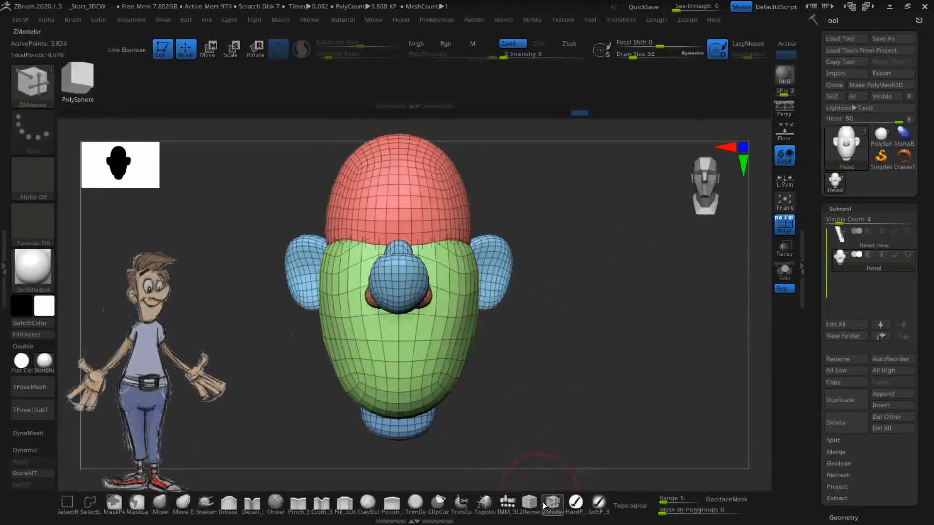
{"action": "key", "text": "b"}
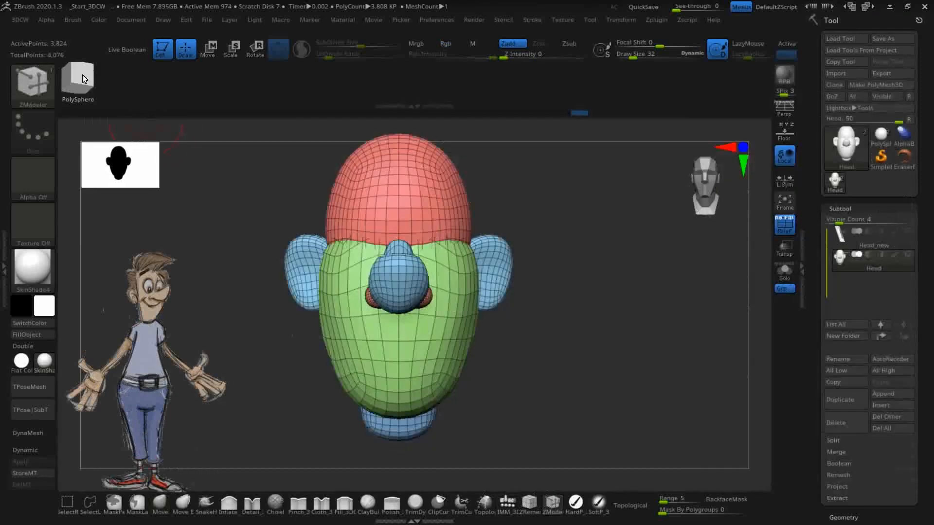
{"action": "left_click", "coordinate": [33, 85]}
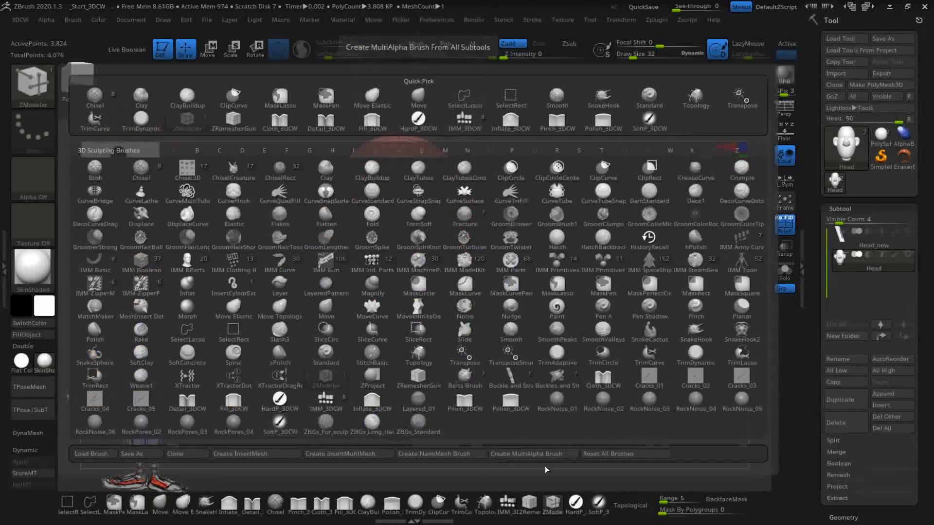
{"action": "key", "text": "z"}
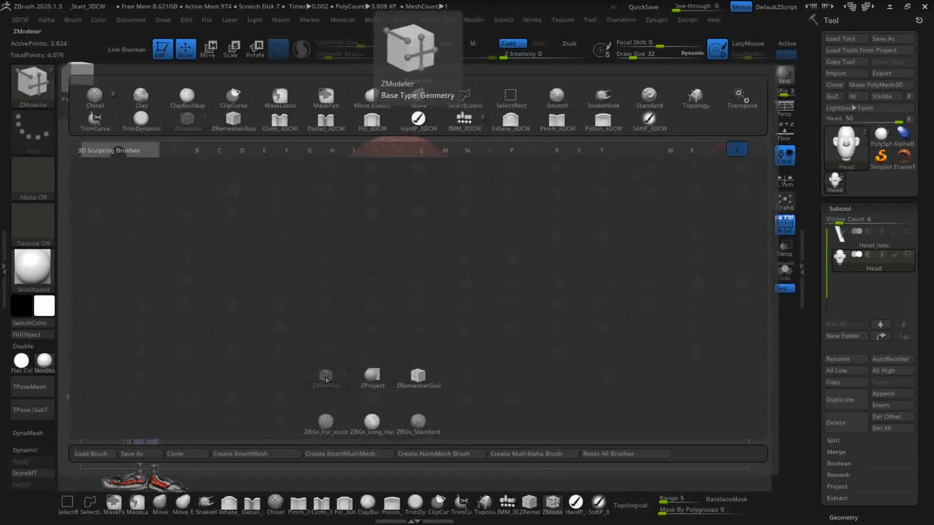
{"action": "left_click", "coordinate": [326, 382]}
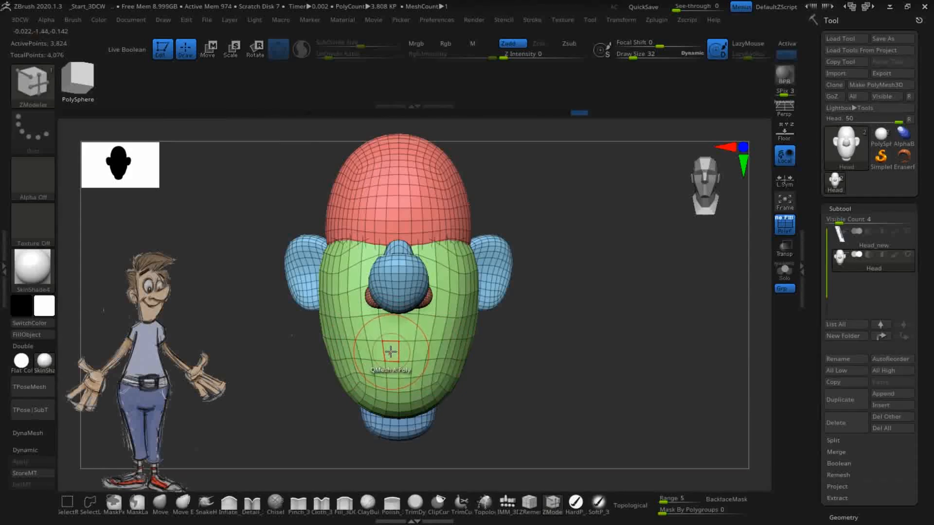
- With X symmetry on, use the single-poly PolyGroup action to give a horizontal strip of mouth faces below the nose its own polygroup
{"action": "key", "text": "space"}
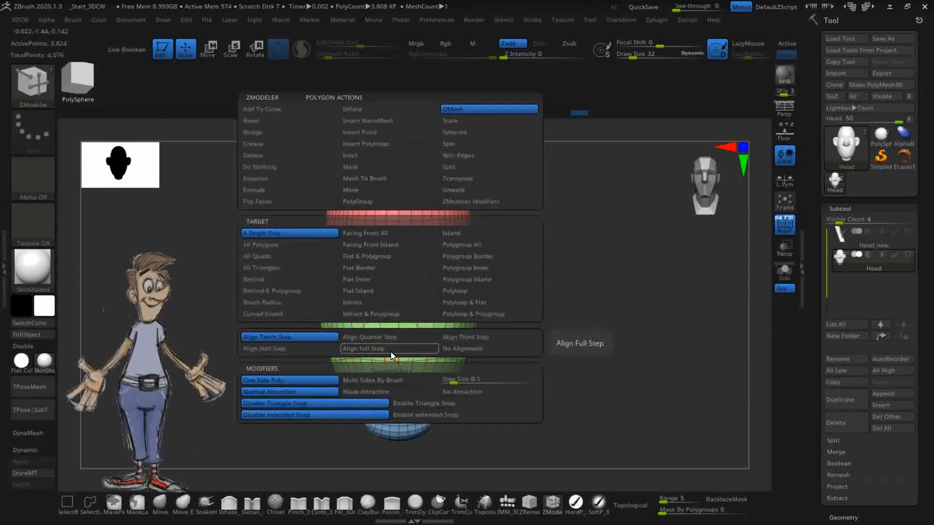
{"action": "left_click", "coordinate": [361, 201]}
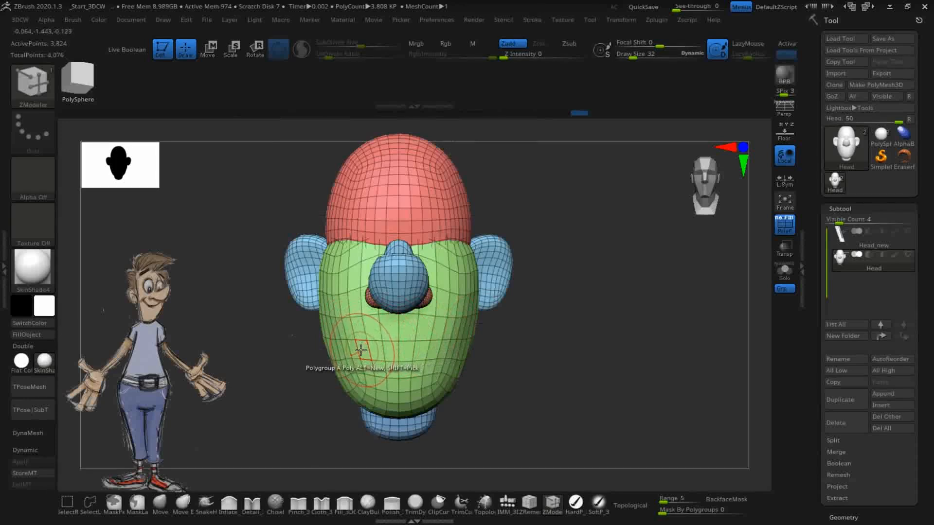
{"action": "left_click", "coordinate": [787, 42]}
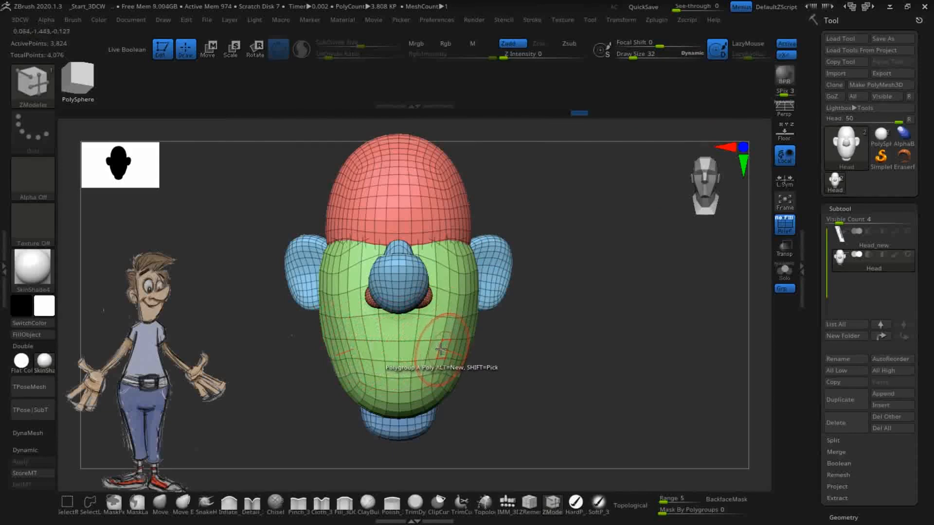
{"action": "left_click", "coordinate": [375, 350]}
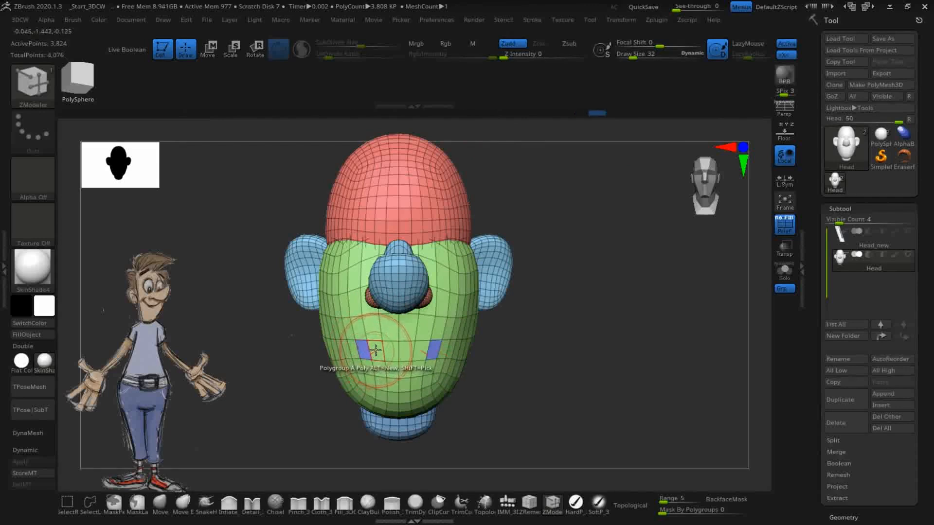
{"action": "left_click", "coordinate": [392, 352]}
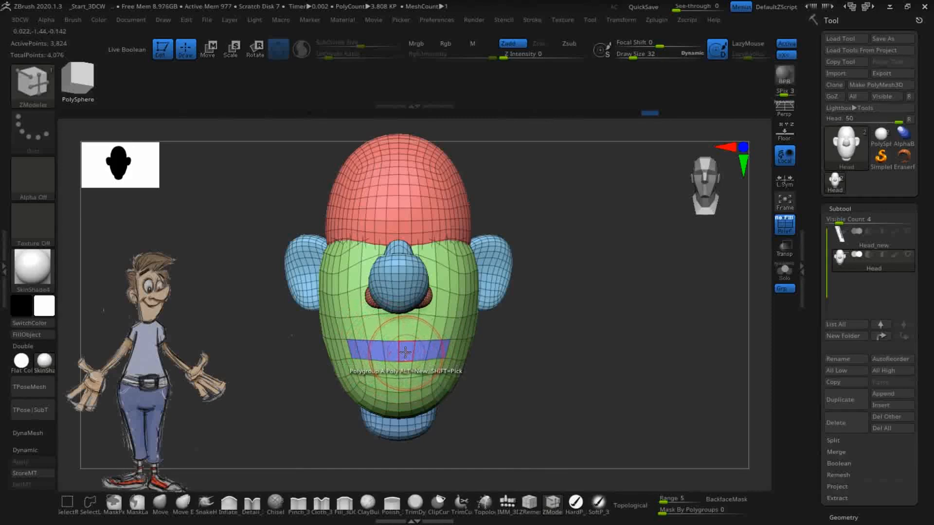
- Push the mouth polygroup into the head using QMesh with the Polygroup All target to form a mouth cavity
{"action": "key", "text": "space"}
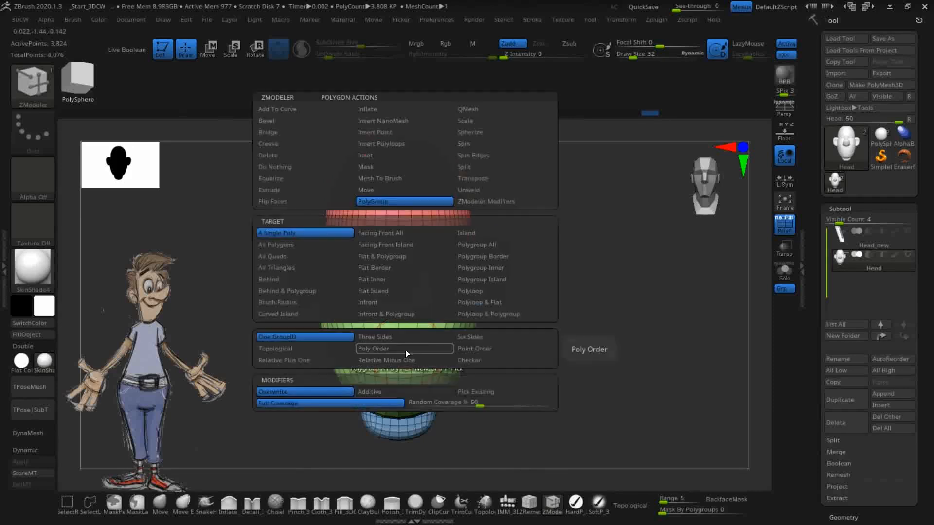
{"action": "left_click", "coordinate": [467, 109]}
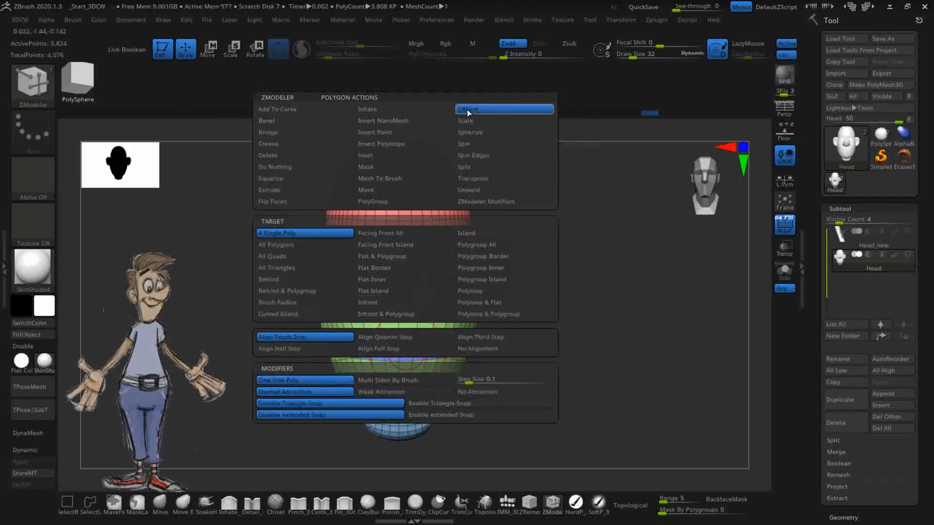
{"action": "left_click", "coordinate": [475, 246]}
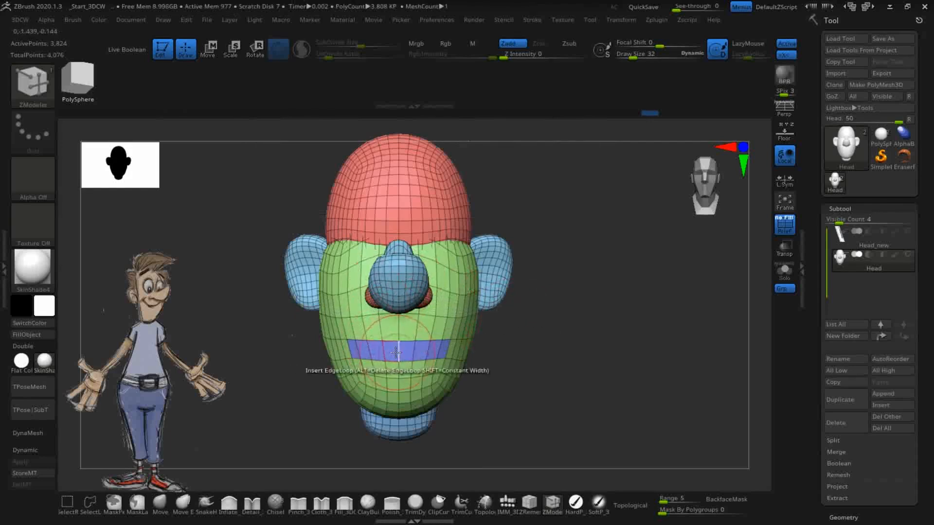
{"action": "left_click_drag", "start_coordinate": [506, 371], "coordinate": [470, 384]}
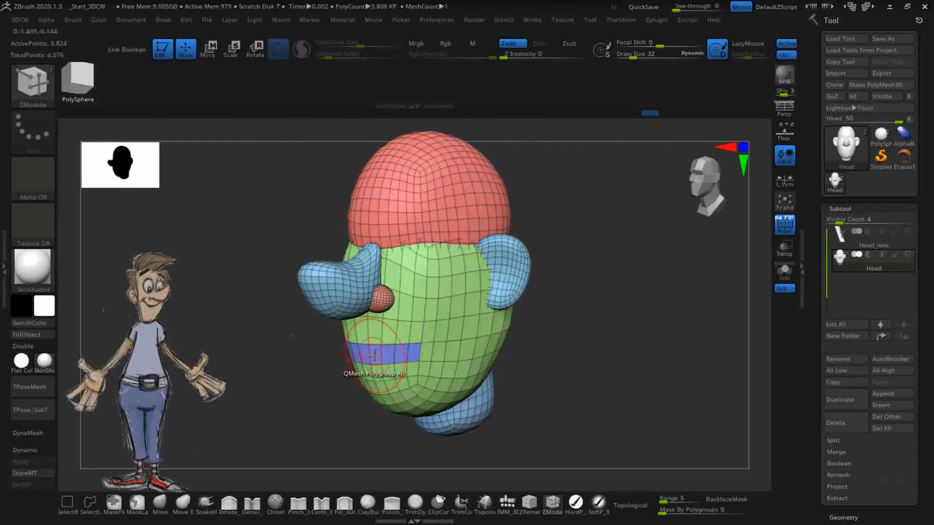
{"action": "left_click_drag", "start_coordinate": [374, 356], "coordinate": [412, 343]}
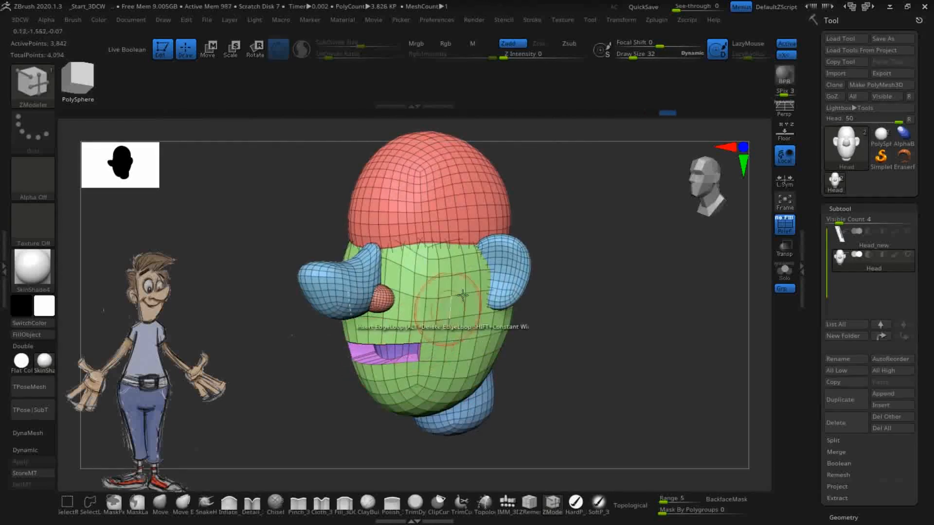
{"action": "left_click_drag", "start_coordinate": [615, 358], "coordinate": [628, 291]}
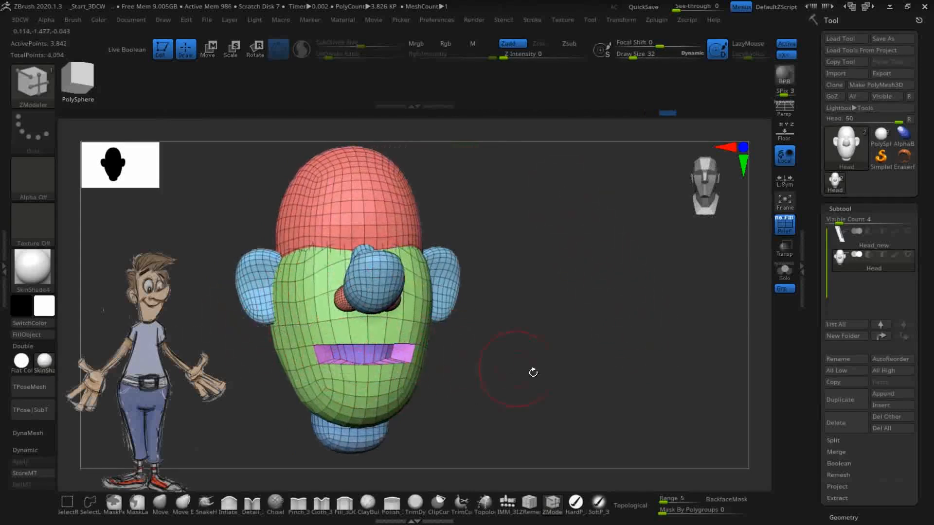
- Widen the inside of the mouth cavity toward both corners with the Move brush
{"action": "left_click", "coordinate": [160, 502]}
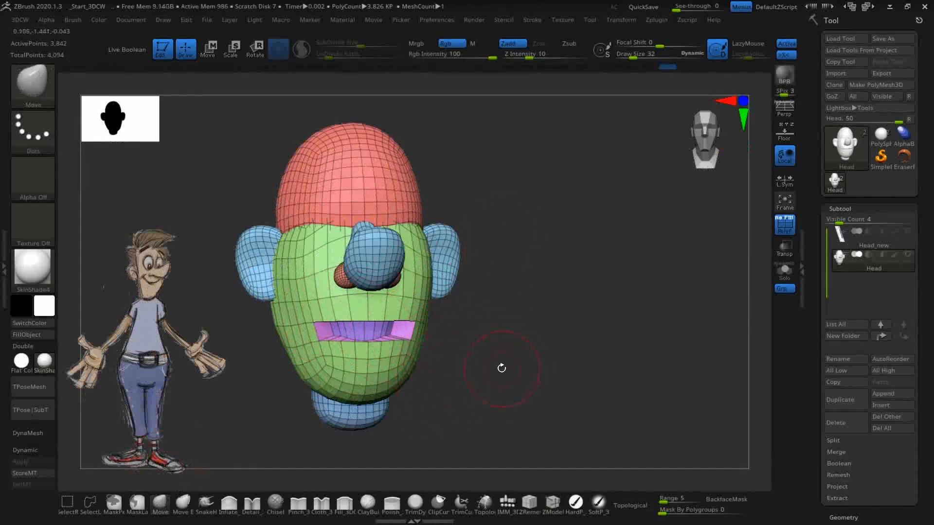
{"action": "left_click_drag", "start_coordinate": [502, 371], "coordinate": [527, 375]}
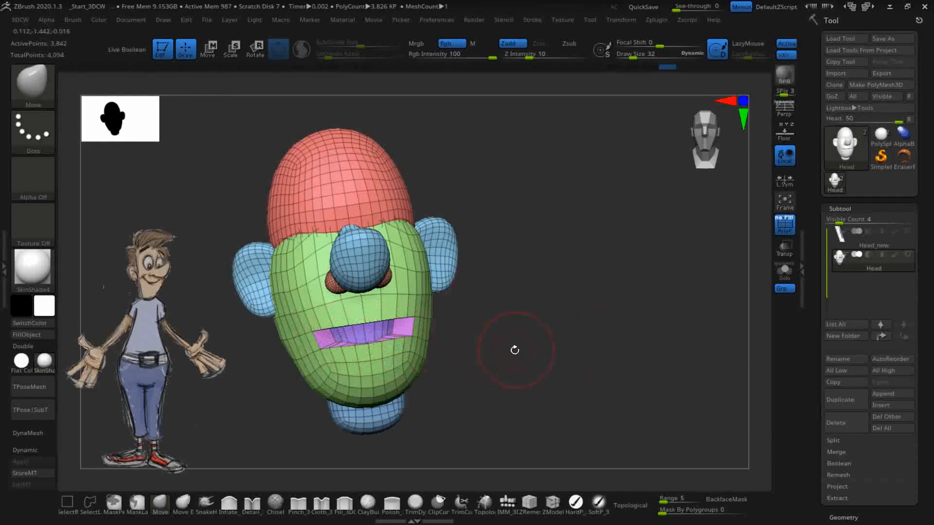
{"action": "left_click_drag", "start_coordinate": [516, 359], "coordinate": [559, 360]}
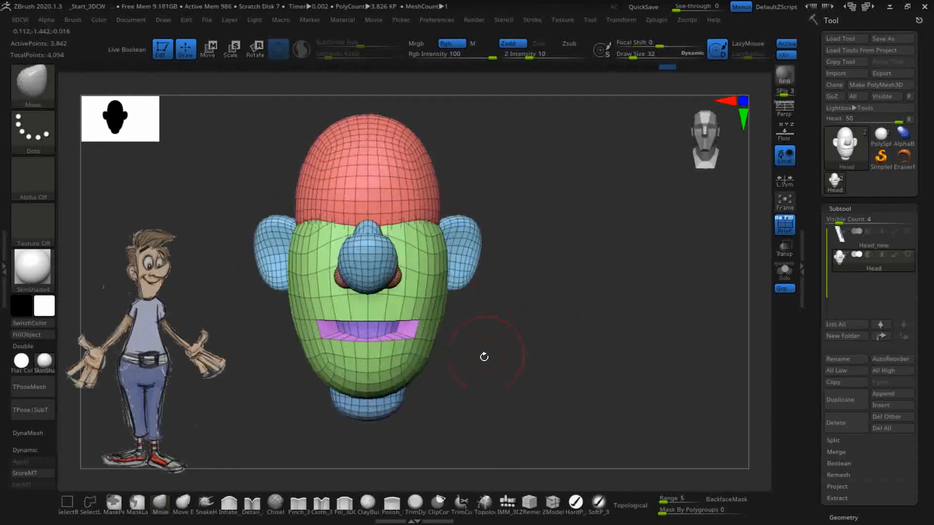
{"action": "left_click_drag", "start_coordinate": [492, 346], "coordinate": [506, 380], "text": "alt"}
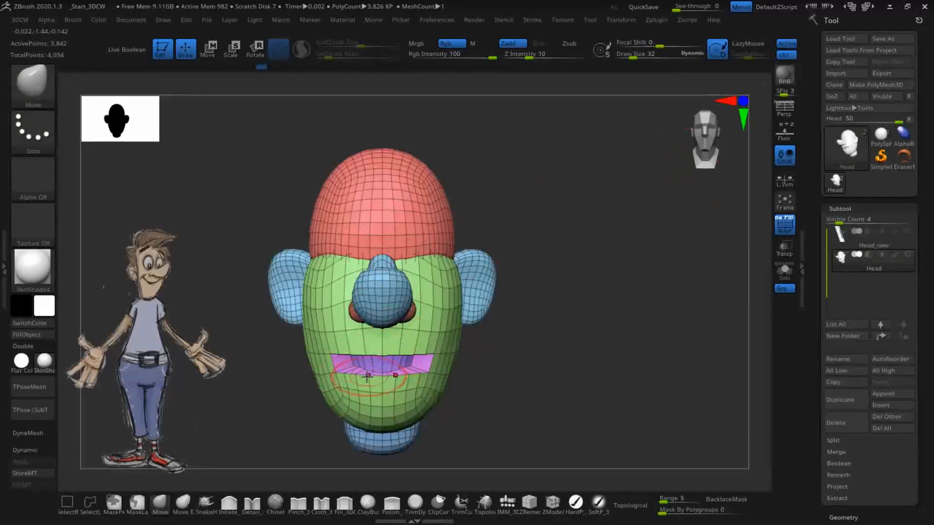
{"action": "left_click", "coordinate": [162, 508]}
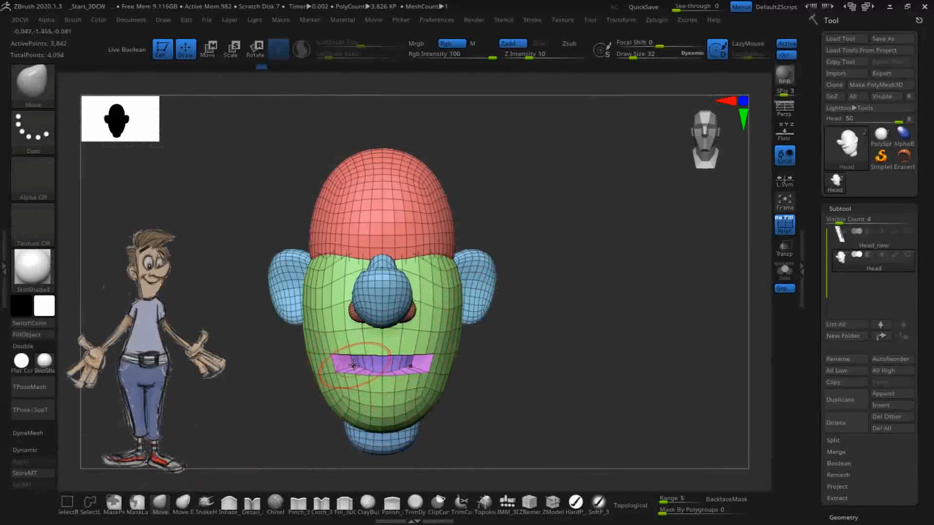
{"action": "left_click", "coordinate": [354, 364]}
{"action": "left_click", "coordinate": [355, 399]}
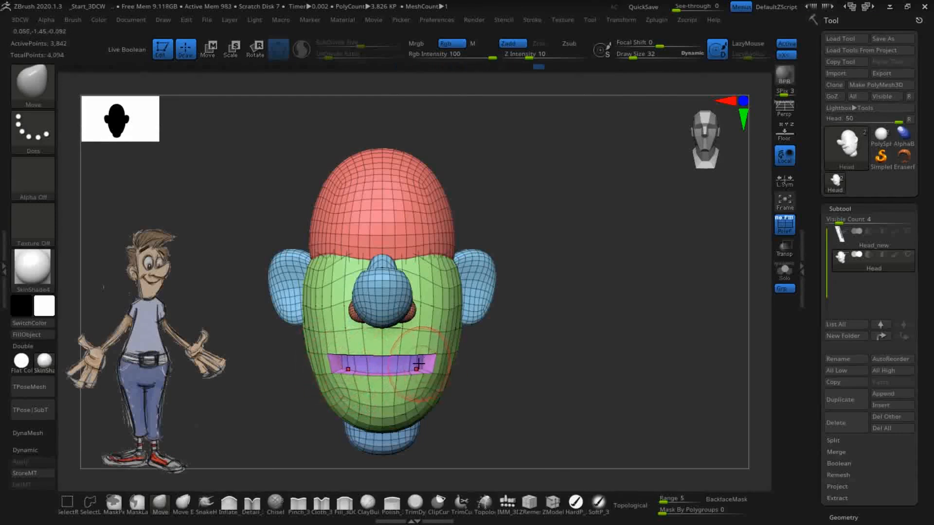
{"action": "left_click_drag", "start_coordinate": [426, 363], "coordinate": [478, 376]}
- Shape the inner walls of the mouth cavity with the Move brush, working from the side and from below
{"action": "left_click_drag", "start_coordinate": [554, 394], "coordinate": [450, 396]}
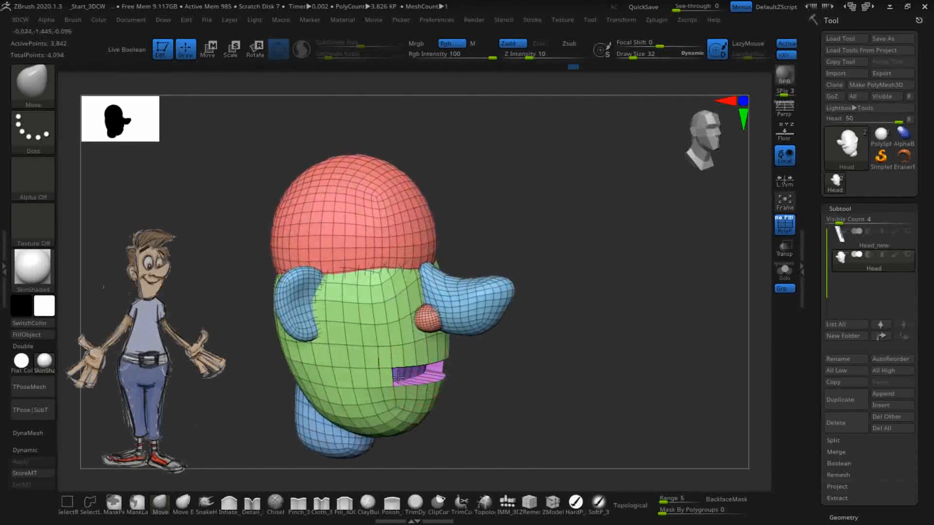
{"action": "left_click_drag", "start_coordinate": [516, 393], "coordinate": [490, 345]}
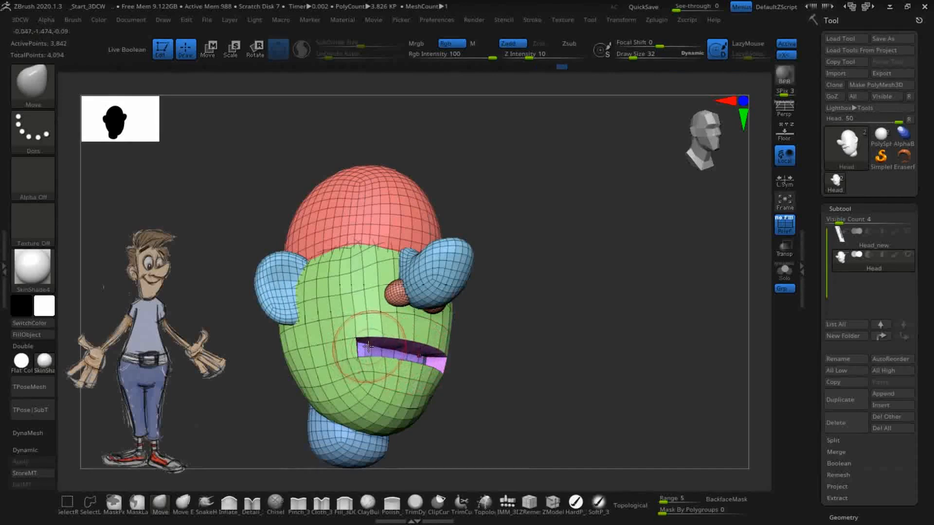
{"action": "mouse_move", "coordinate": [525, 361]}
{"action": "left_mouse_down"}
{"action": "mouse_move", "coordinate": [496, 377]}
{"action": "mouse_move", "coordinate": [517, 355]}
{"action": "mouse_move", "coordinate": [528, 357]}
{"action": "left_mouse_up"}
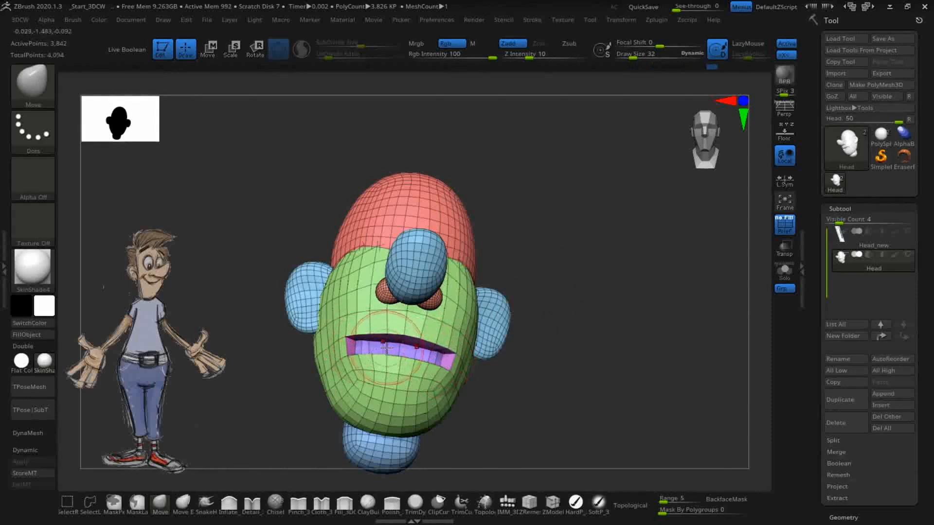
{"action": "left_click_drag", "start_coordinate": [486, 384], "coordinate": [525, 401]}
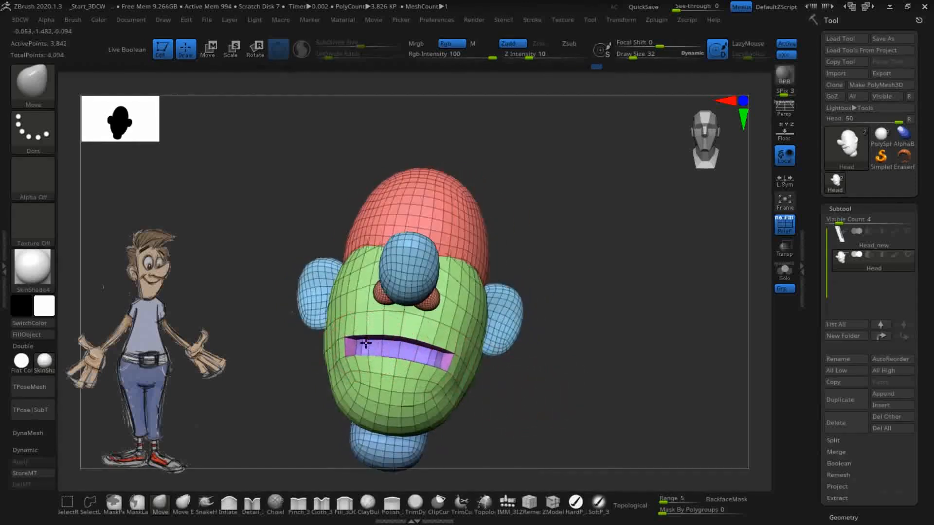
{"action": "mouse_move", "coordinate": [511, 388]}
{"action": "left_mouse_down"}
{"action": "mouse_move", "coordinate": [517, 410]}
{"action": "mouse_move", "coordinate": [555, 406]}
{"action": "mouse_move", "coordinate": [547, 404]}
{"action": "mouse_move", "coordinate": [589, 416]}
{"action": "mouse_move", "coordinate": [544, 386]}
{"action": "mouse_move", "coordinate": [564, 414]}
{"action": "left_mouse_up"}
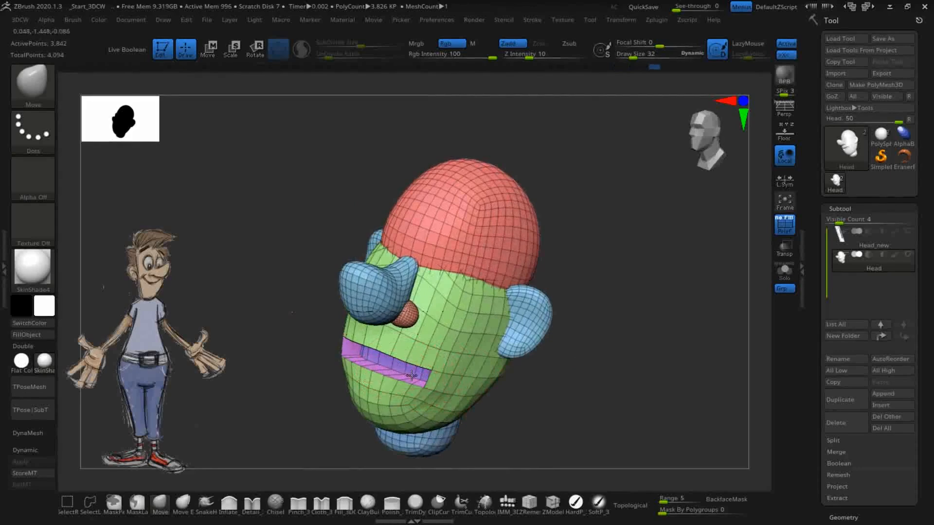
- Adjust the upper lip edge and mouth opening with the Move brush, working from several angles
{"action": "left_click_drag", "start_coordinate": [559, 391], "coordinate": [582, 375]}
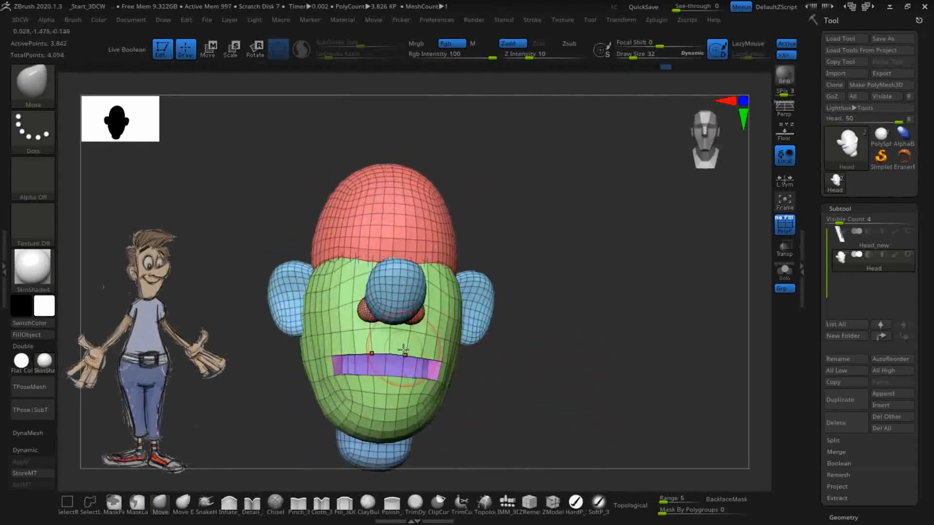
{"action": "left_click_drag", "start_coordinate": [528, 405], "coordinate": [487, 375]}
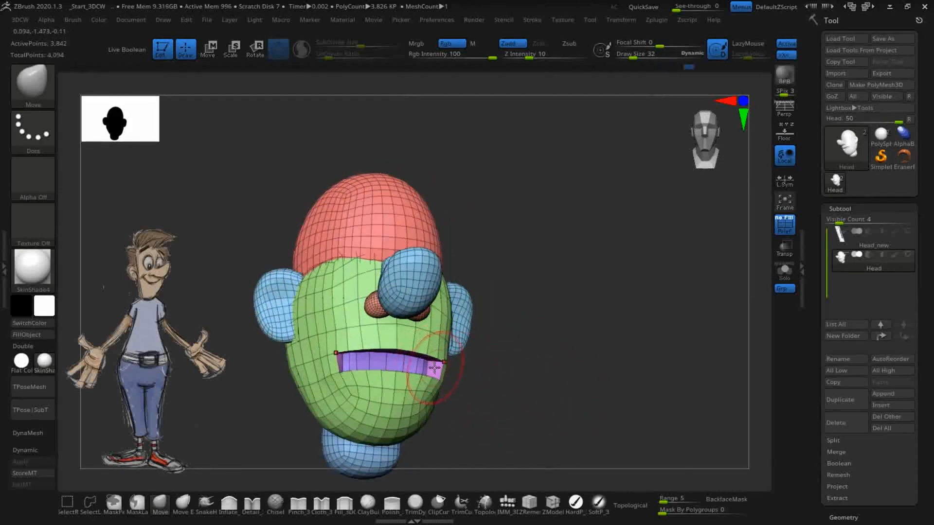
{"action": "mouse_move", "coordinate": [478, 386]}
{"action": "left_mouse_down"}
{"action": "mouse_move", "coordinate": [532, 425]}
{"action": "mouse_move", "coordinate": [553, 417]}
{"action": "mouse_move", "coordinate": [507, 387]}
{"action": "mouse_move", "coordinate": [517, 387]}
{"action": "mouse_move", "coordinate": [452, 367]}
{"action": "left_mouse_up"}
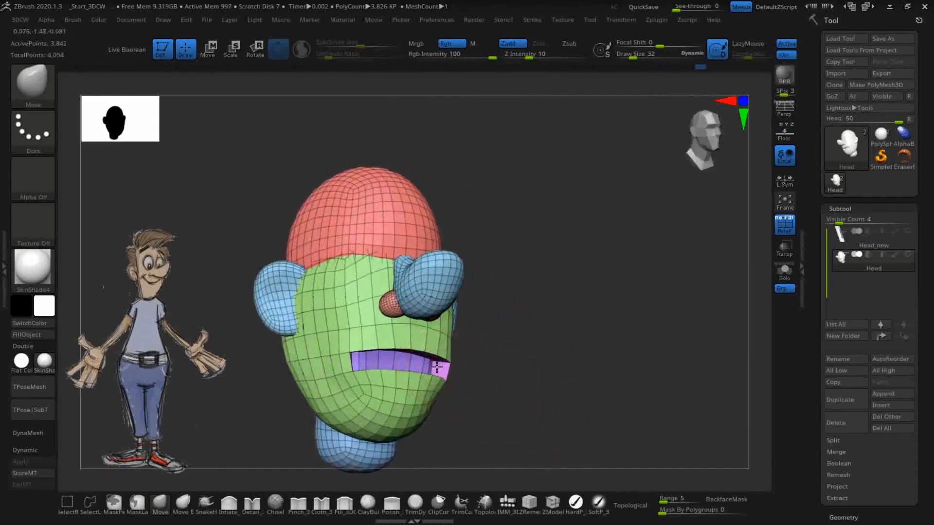
{"action": "left_click_drag", "start_coordinate": [489, 390], "coordinate": [535, 386]}
{"action": "mouse_move", "coordinate": [586, 373]}
{"action": "left_mouse_down"}
{"action": "mouse_move", "coordinate": [588, 389]}
{"action": "mouse_move", "coordinate": [596, 381]}
{"action": "mouse_move", "coordinate": [572, 384]}
{"action": "left_mouse_up"}
{"action": "left_click_drag", "start_coordinate": [494, 387], "coordinate": [544, 399]}
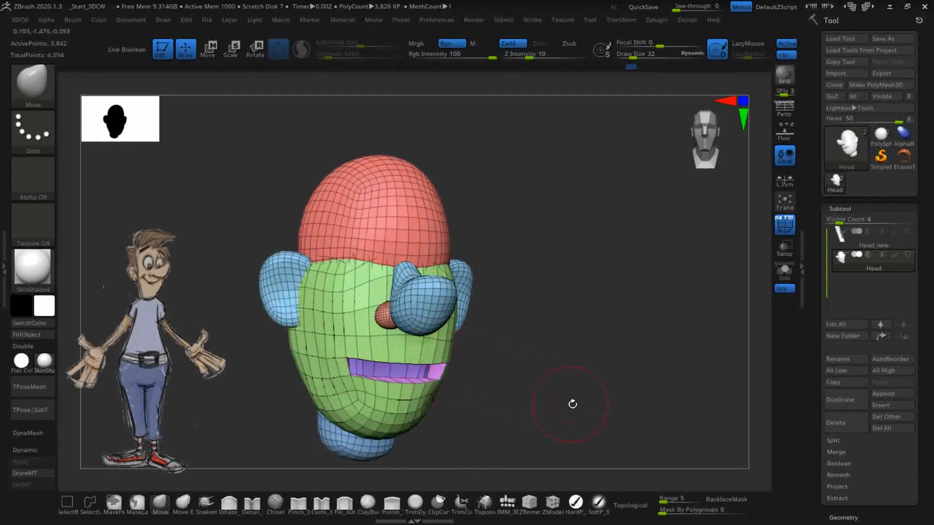
- Refine the mouth corners and lower lip edge with the Move brush, working from the front and both sides
{"action": "left_click_drag", "start_coordinate": [567, 401], "coordinate": [549, 396]}
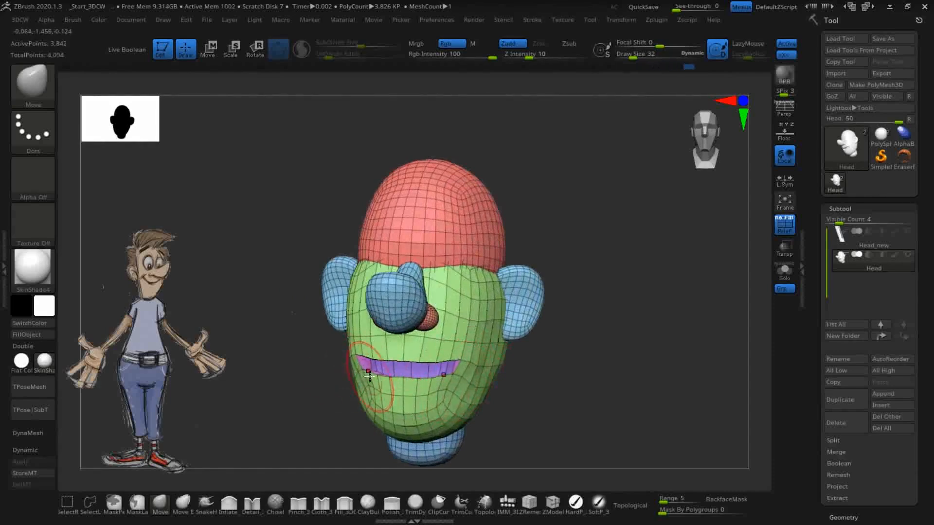
{"action": "left_click_drag", "start_coordinate": [553, 399], "coordinate": [475, 388]}
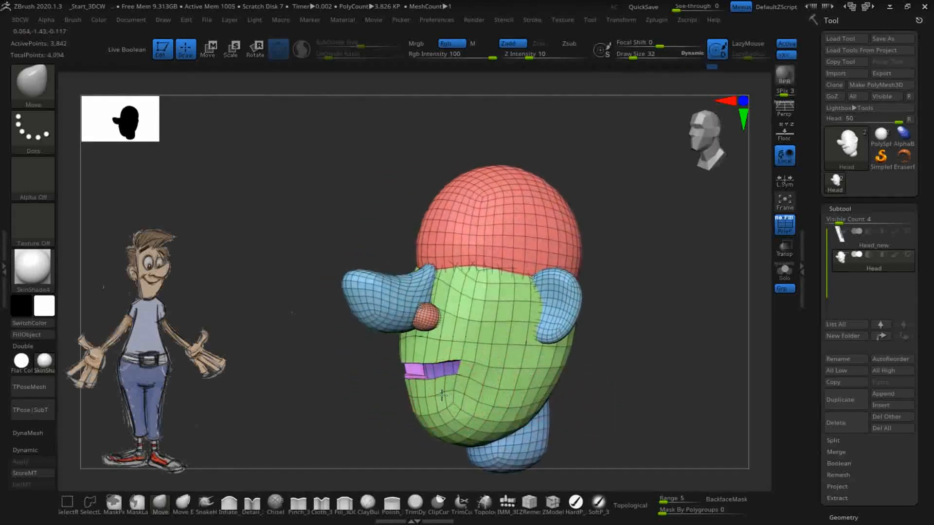
{"action": "left_click_drag", "start_coordinate": [586, 428], "coordinate": [712, 400]}
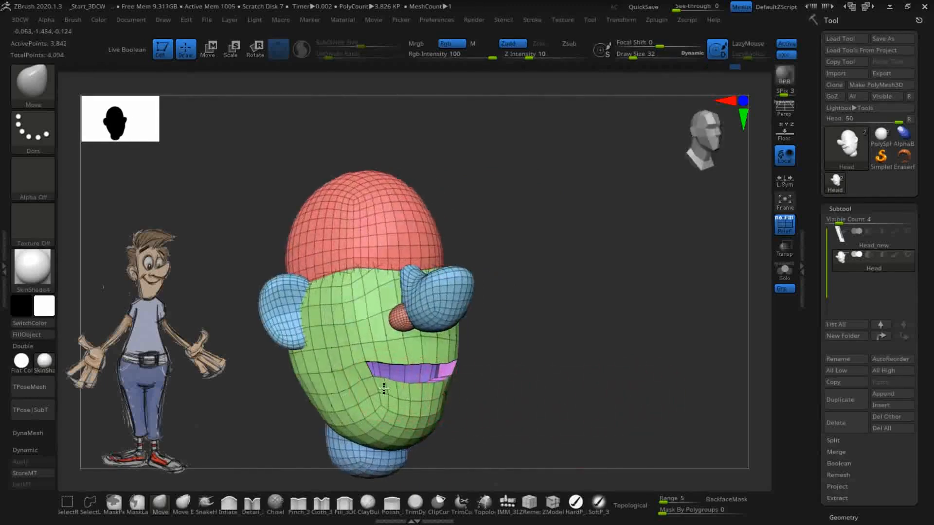
{"action": "left_click_drag", "start_coordinate": [521, 403], "coordinate": [393, 383]}
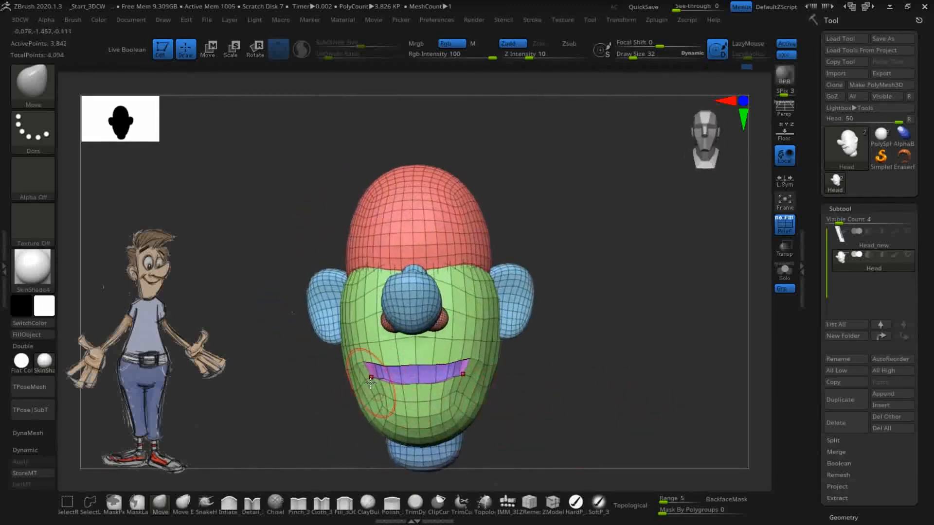
{"action": "left_click_drag", "start_coordinate": [562, 391], "coordinate": [499, 395]}
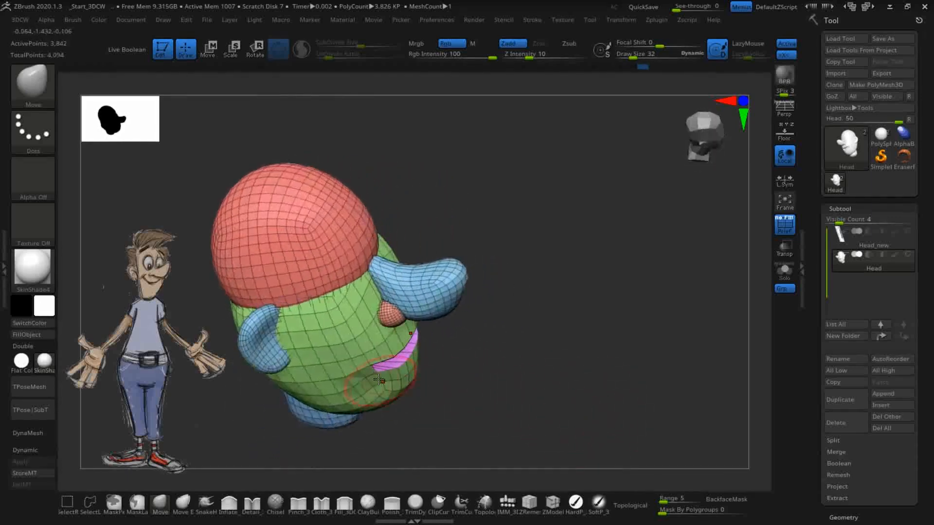
- Reshape and smooth the cheek and lower lip surface around the mouth corners
{"action": "mouse_move", "coordinate": [430, 399]}
{"action": "left_mouse_down"}
{"action": "mouse_move", "coordinate": [492, 400]}
{"action": "mouse_move", "coordinate": [393, 388]}
{"action": "left_mouse_up"}
{"action": "key", "text": "shift"}
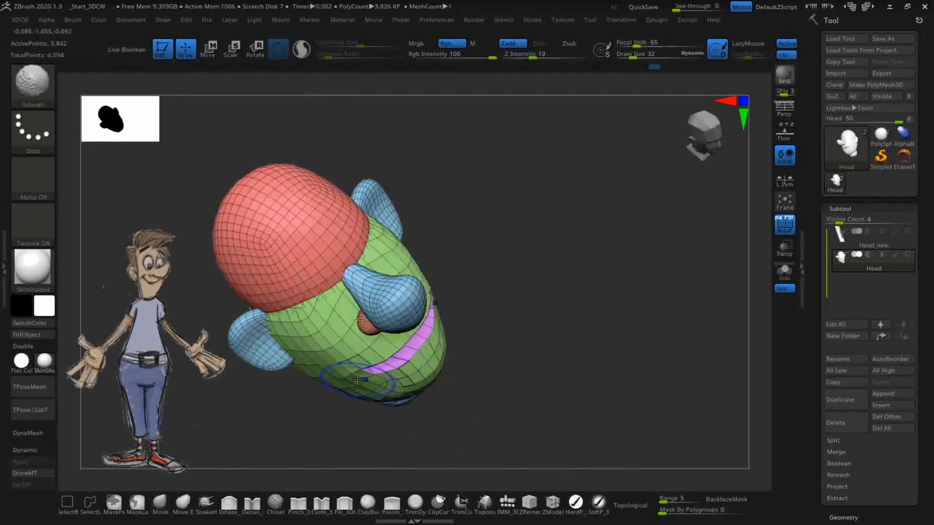
{"action": "left_click_drag", "start_coordinate": [552, 362], "coordinate": [444, 313]}
{"action": "mouse_move", "coordinate": [631, 343]}
{"action": "left_mouse_down"}
{"action": "mouse_move", "coordinate": [658, 321]}
{"action": "mouse_move", "coordinate": [652, 302]}
{"action": "mouse_move", "coordinate": [606, 277]}
{"action": "mouse_move", "coordinate": [596, 304]}
{"action": "mouse_move", "coordinate": [546, 355]}
{"action": "left_mouse_up"}
{"action": "key", "text": "shift"}
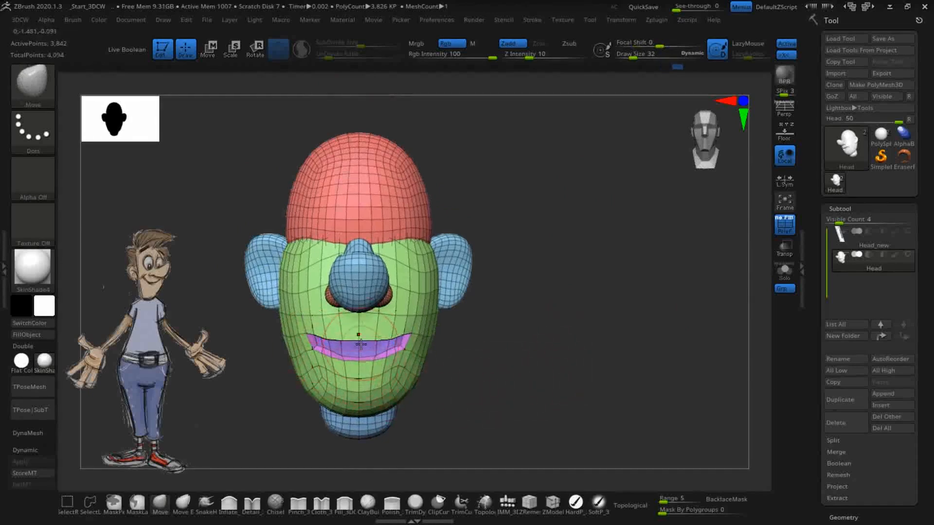
- Adjust the mouth opening with the Move brush into a smile with upturned corners, checking it from below, above and the front
{"action": "mouse_move", "coordinate": [517, 355]}
{"action": "left_mouse_down"}
{"action": "mouse_move", "coordinate": [489, 335]}
{"action": "mouse_move", "coordinate": [506, 348]}
{"action": "mouse_move", "coordinate": [538, 343]}
{"action": "mouse_move", "coordinate": [537, 352]}
{"action": "mouse_move", "coordinate": [525, 338]}
{"action": "mouse_move", "coordinate": [510, 343]}
{"action": "mouse_move", "coordinate": [489, 331]}
{"action": "mouse_move", "coordinate": [545, 340]}
{"action": "mouse_move", "coordinate": [532, 327]}
{"action": "mouse_move", "coordinate": [569, 346]}
{"action": "mouse_move", "coordinate": [546, 354]}
{"action": "mouse_move", "coordinate": [532, 331]}
{"action": "mouse_move", "coordinate": [554, 354]}
{"action": "mouse_move", "coordinate": [532, 377]}
{"action": "mouse_move", "coordinate": [522, 347]}
{"action": "mouse_move", "coordinate": [554, 328]}
{"action": "mouse_move", "coordinate": [559, 301]}
{"action": "left_mouse_up"}
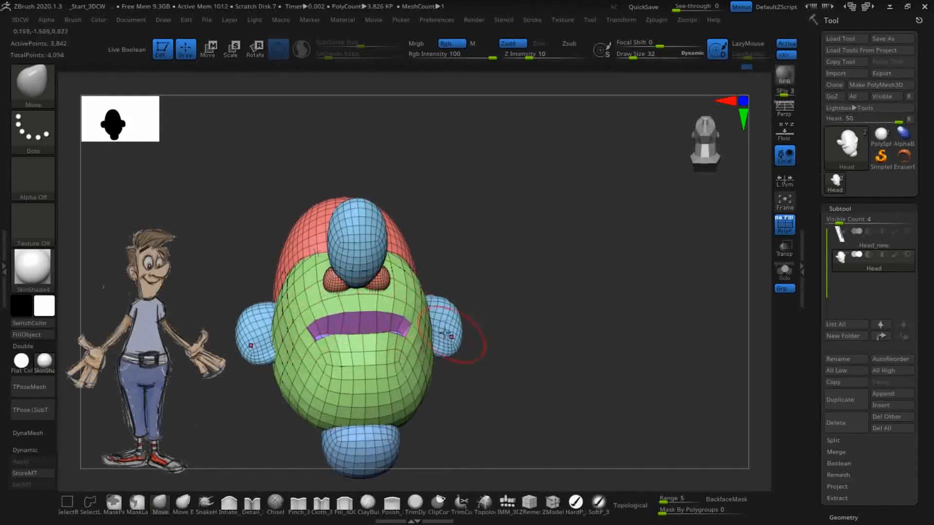
{"action": "left_click_drag", "start_coordinate": [510, 329], "coordinate": [438, 349]}
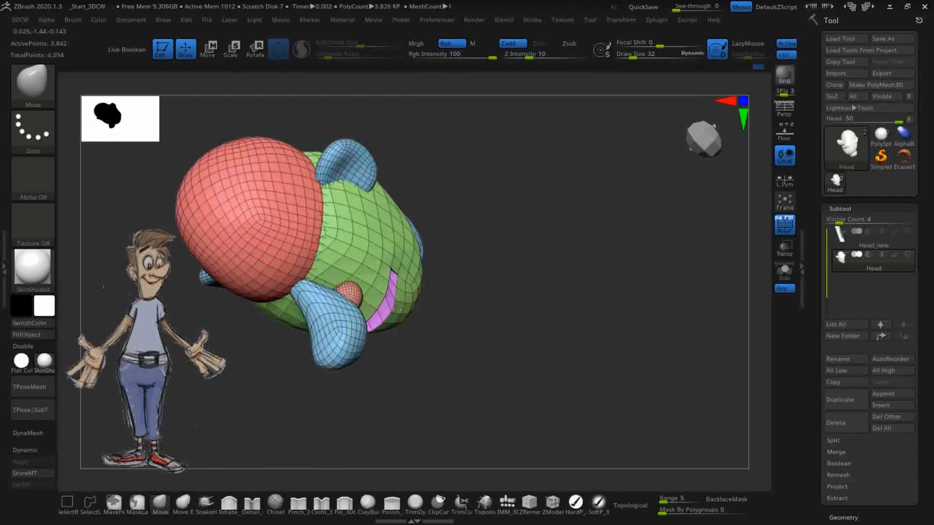
{"action": "left_click_drag", "start_coordinate": [530, 313], "coordinate": [544, 246]}
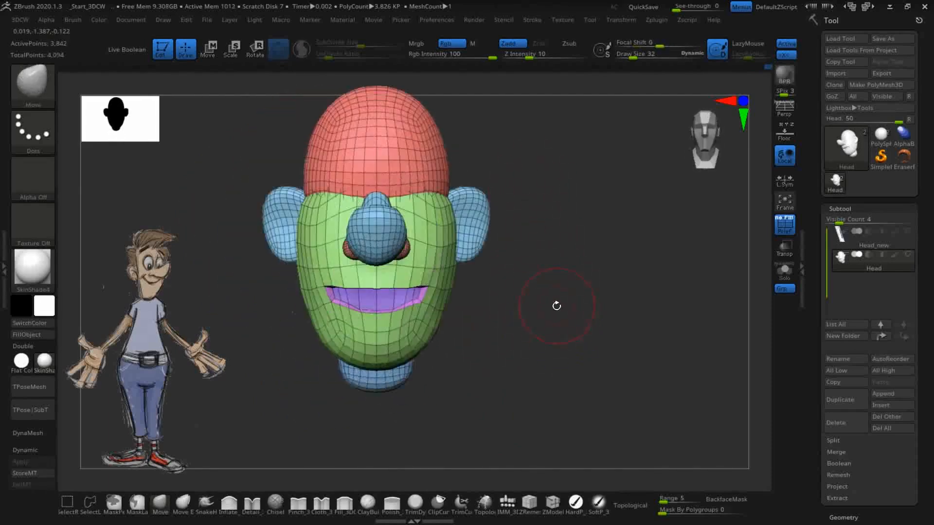
{"action": "left_click_drag", "start_coordinate": [557, 305], "coordinate": [554, 277]}
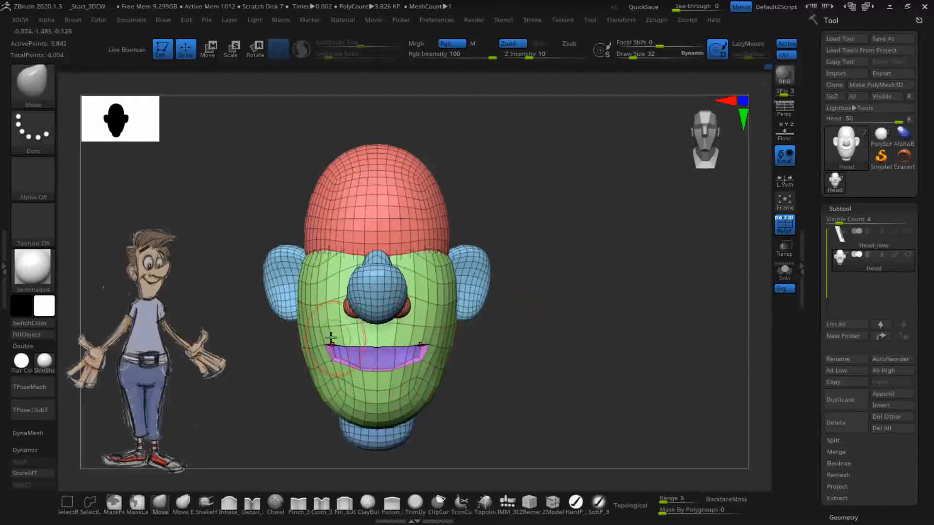
{"action": "left_click_drag", "start_coordinate": [566, 277], "coordinate": [527, 271]}
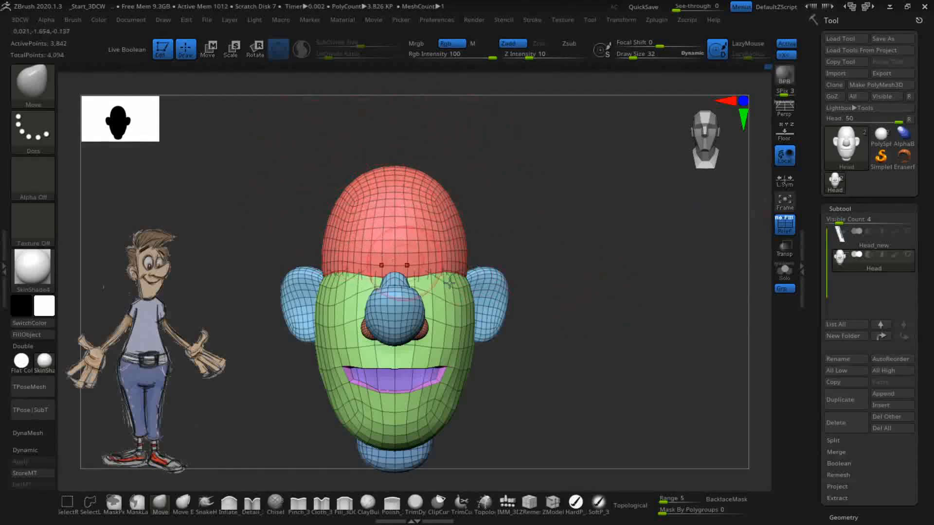
{"action": "left_click_drag", "start_coordinate": [581, 334], "coordinate": [584, 281], "text": "alt"}
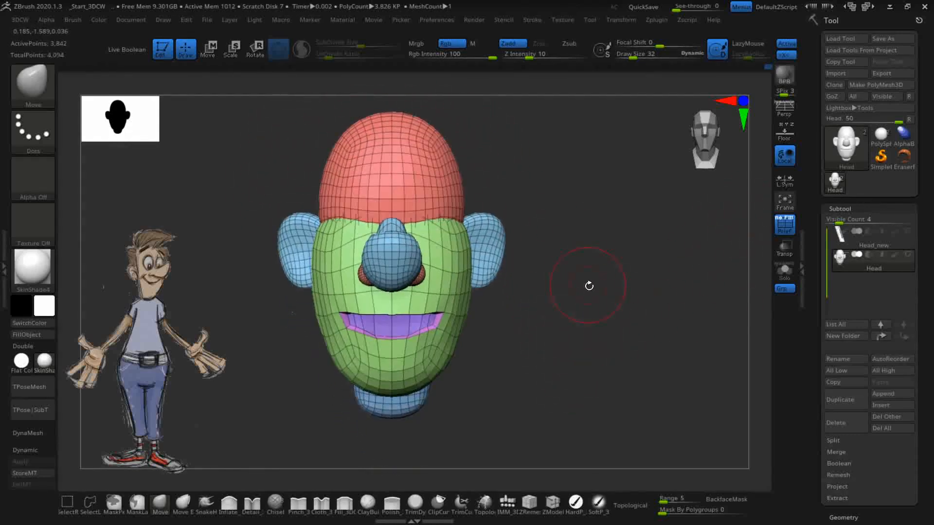
- Insert PolySphere1 as a new subtool after the Head and make the Head subtool visible again
{"action": "left_click_drag", "start_coordinate": [815, 429], "coordinate": [814, 293]}
{"action": "left_click_drag", "start_coordinate": [812, 344], "coordinate": [814, 515]}
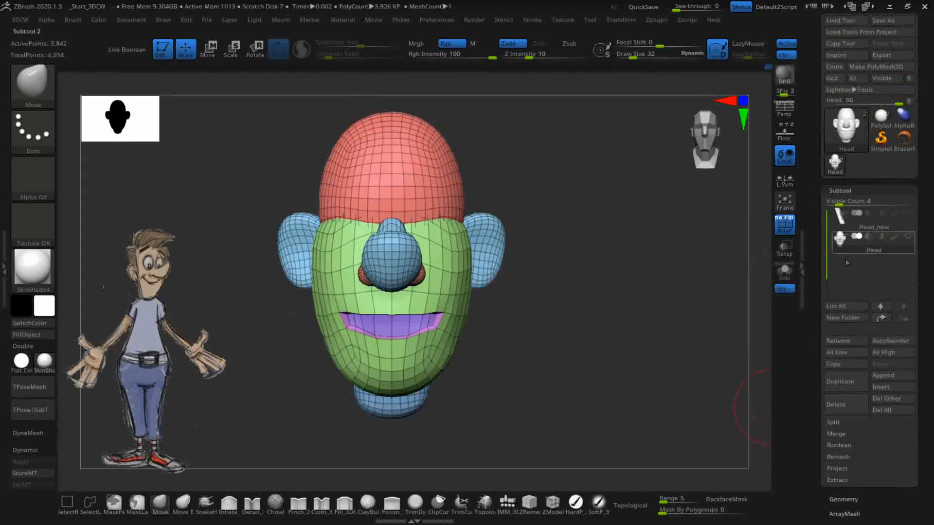
{"action": "left_click", "coordinate": [883, 388]}
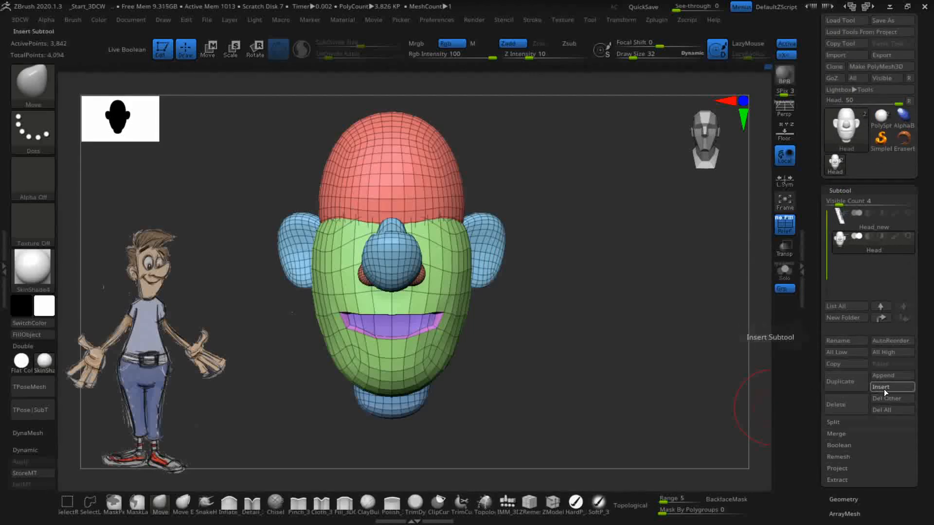
{"action": "mouse_move", "coordinate": [465, 450]}
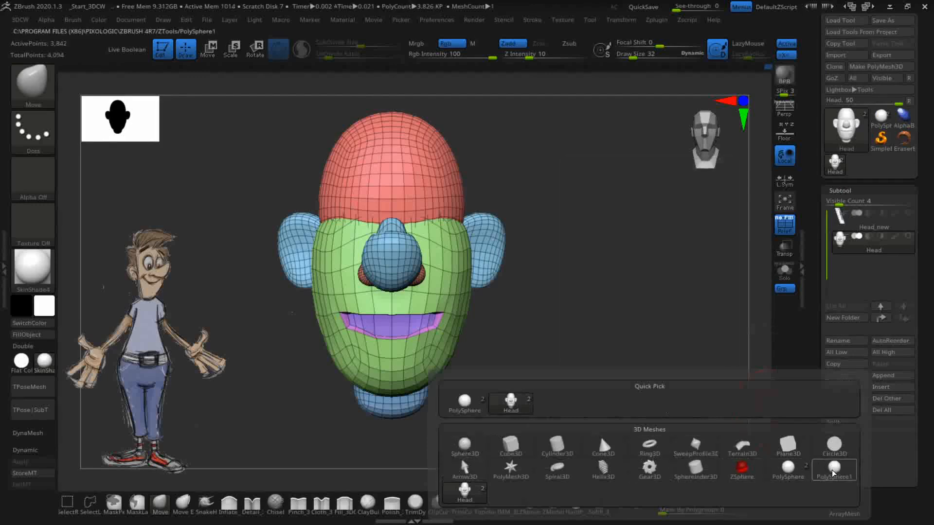
{"action": "mouse_move", "coordinate": [835, 471]}
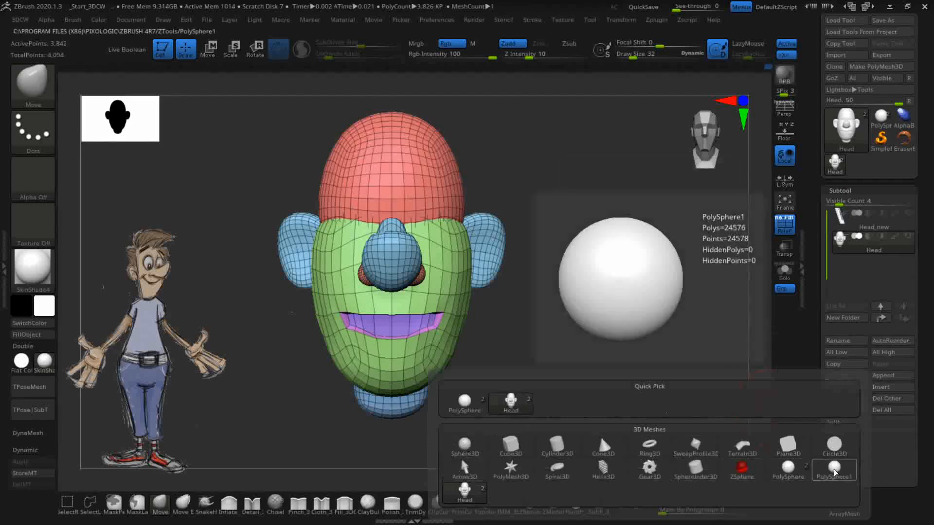
{"action": "left_click", "coordinate": [835, 472]}
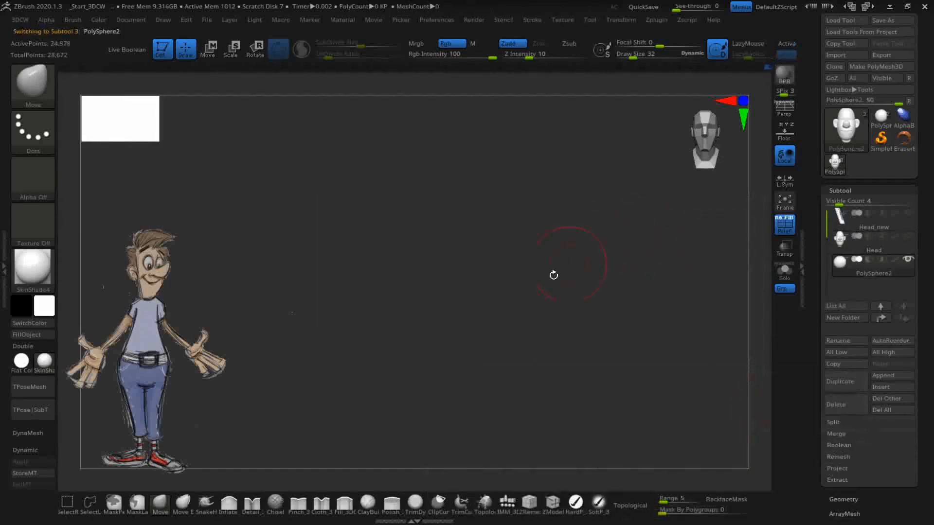
{"action": "left_click", "coordinate": [906, 237]}
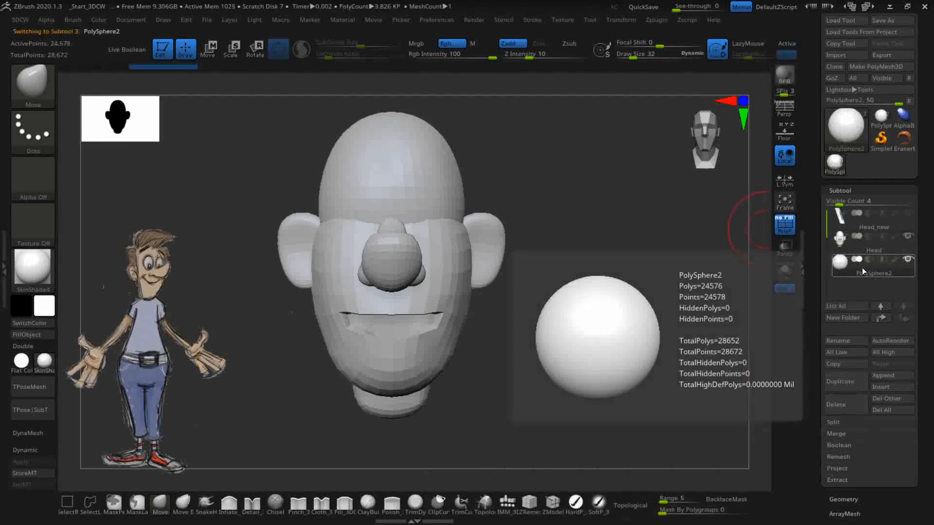
- Resize the inserted sphere with the transform gizmo and raise it to the top of the head
{"action": "key", "text": "w"}
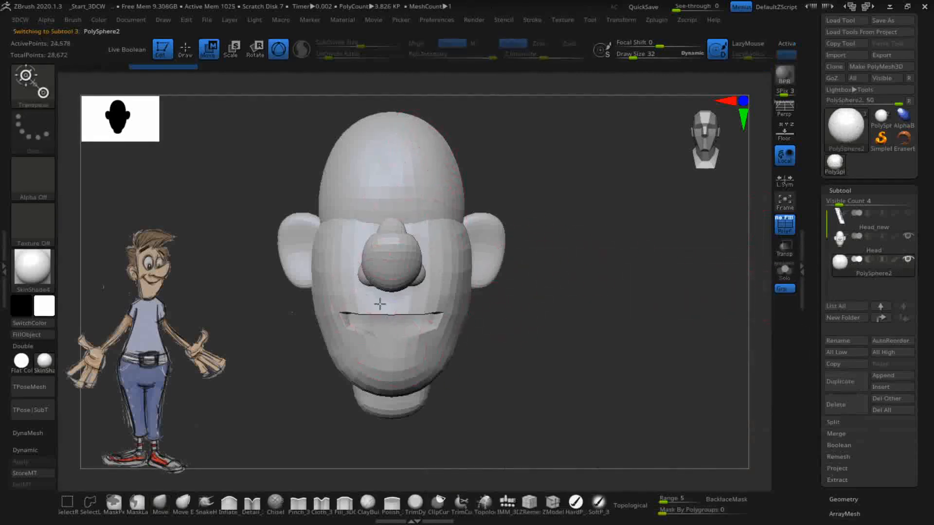
{"action": "left_click_drag", "start_coordinate": [530, 395], "coordinate": [479, 335], "text": "alt"}
{"action": "key", "text": "r"}
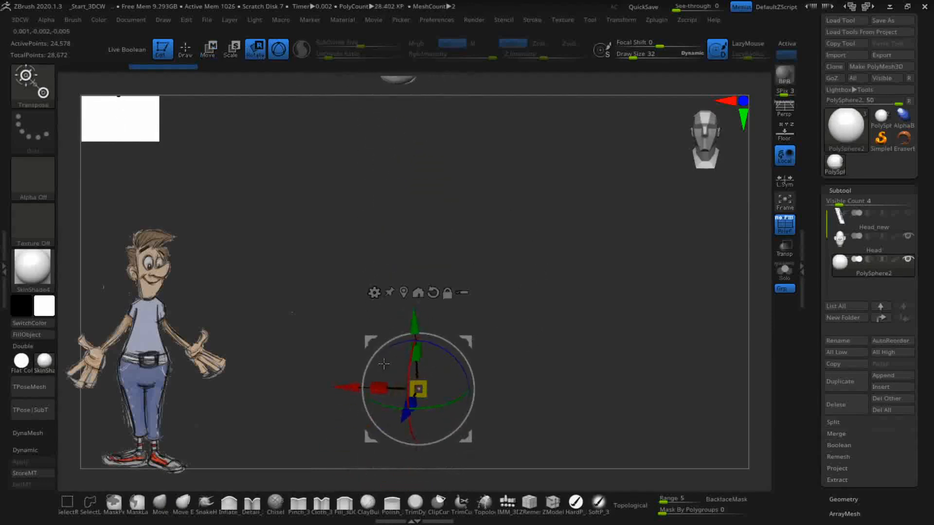
{"action": "left_click_drag", "start_coordinate": [418, 389], "coordinate": [428, 382]}
{"action": "left_click_drag", "start_coordinate": [521, 362], "coordinate": [549, 321]}
{"action": "left_click_drag", "start_coordinate": [412, 353], "coordinate": [407, 16]}
{"action": "left_click_drag", "start_coordinate": [485, 263], "coordinate": [489, 357], "text": "alt"}
{"action": "left_click_drag", "start_coordinate": [497, 304], "coordinate": [495, 320]}
{"action": "left_click_drag", "start_coordinate": [417, 114], "coordinate": [417, 94]}
- Flatten the sphere vertically into a cap shape and seat it on the crown of the head
{"action": "left_click_drag", "start_coordinate": [531, 317], "coordinate": [522, 341]}
{"action": "left_click_drag", "start_coordinate": [554, 302], "coordinate": [554, 408]}
{"action": "left_click_drag", "start_coordinate": [605, 285], "coordinate": [588, 336], "text": "alt"}
{"action": "left_click_drag", "start_coordinate": [405, 235], "coordinate": [398, 253]}
{"action": "left_click_drag", "start_coordinate": [451, 192], "coordinate": [445, 239]}
{"action": "left_click_drag", "start_coordinate": [393, 253], "coordinate": [393, 273]}
{"action": "left_click_drag", "start_coordinate": [443, 240], "coordinate": [447, 241]}
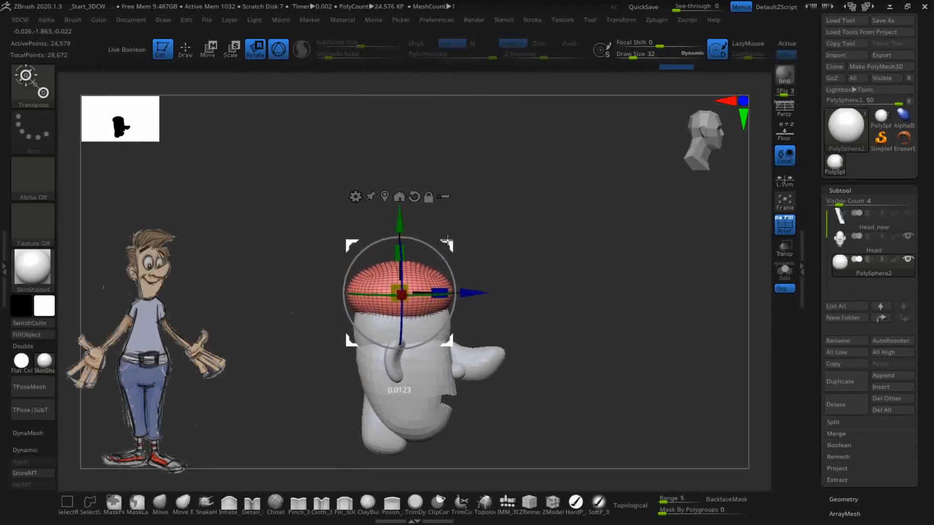
- Narrow the flattened sphere sideways to match the head's width, and undo the last small adjustment
{"action": "left_click_drag", "start_coordinate": [538, 273], "coordinate": [485, 277]}
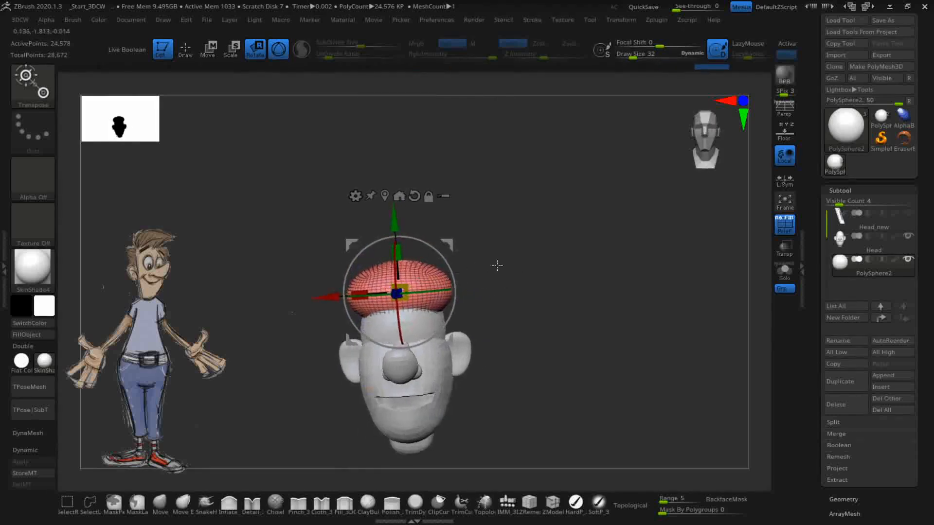
{"action": "left_click_drag", "start_coordinate": [359, 295], "coordinate": [371, 280]}
{"action": "left_click_drag", "start_coordinate": [398, 249], "coordinate": [399, 256]}
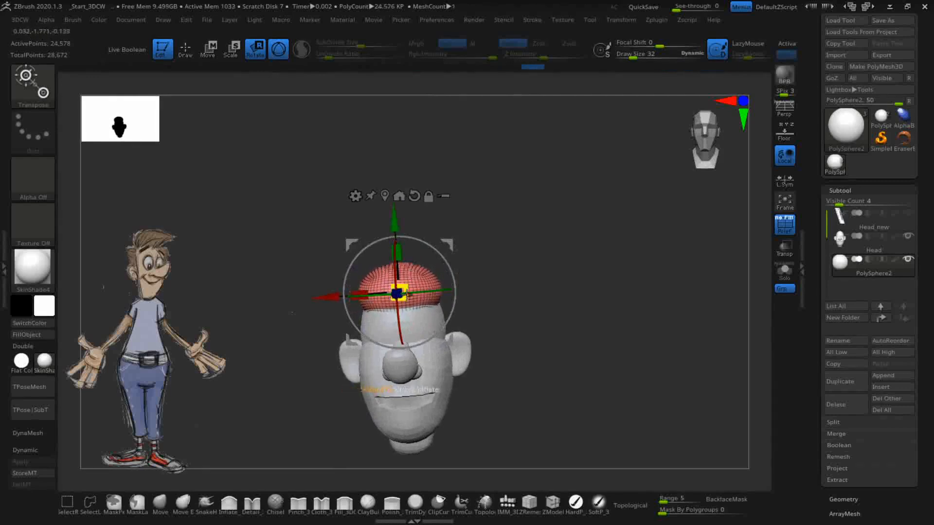
{"action": "left_click_drag", "start_coordinate": [532, 296], "coordinate": [539, 269], "text": "shift"}
{"action": "left_click_drag", "start_coordinate": [333, 292], "coordinate": [333, 293]}
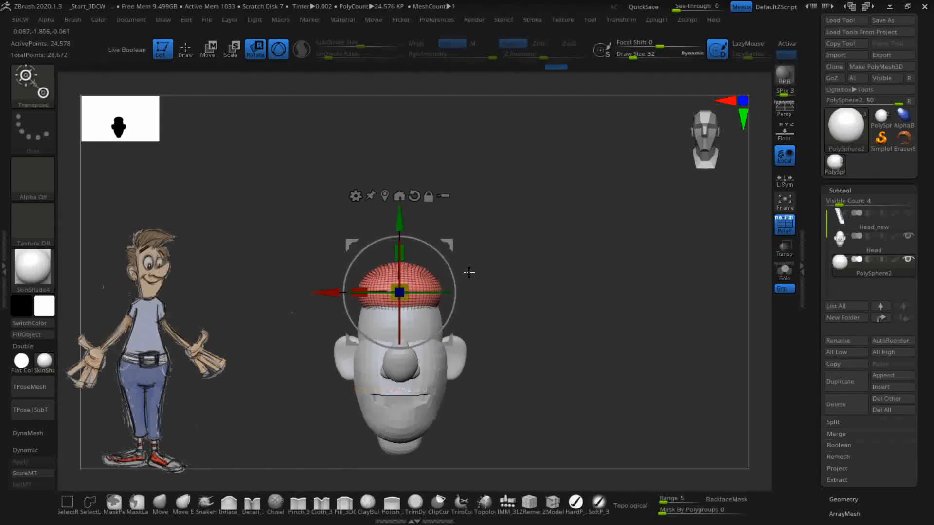
{"action": "key", "text": "ctrl+z"}
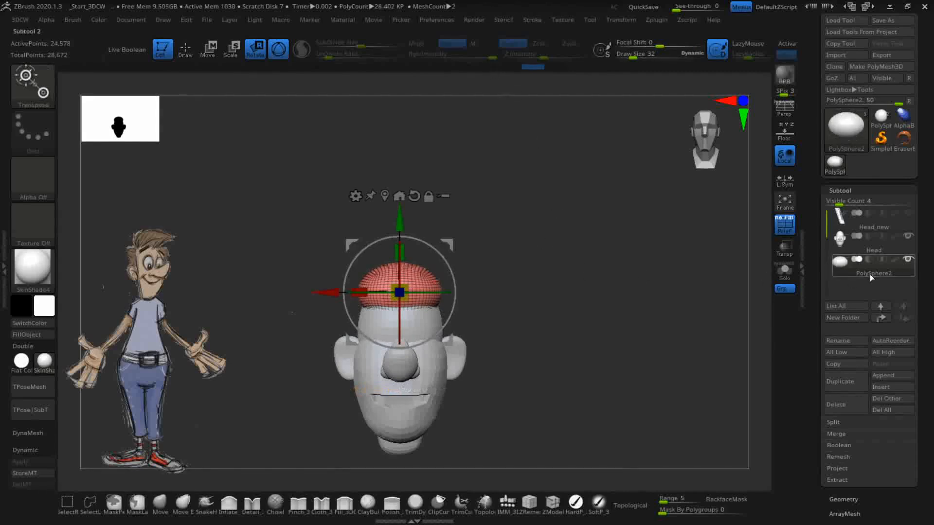
- Rename the PolySphere2 subtool to Hair
{"action": "left_click", "coordinate": [838, 341]}
{"action": "type", "text": "Hair"}
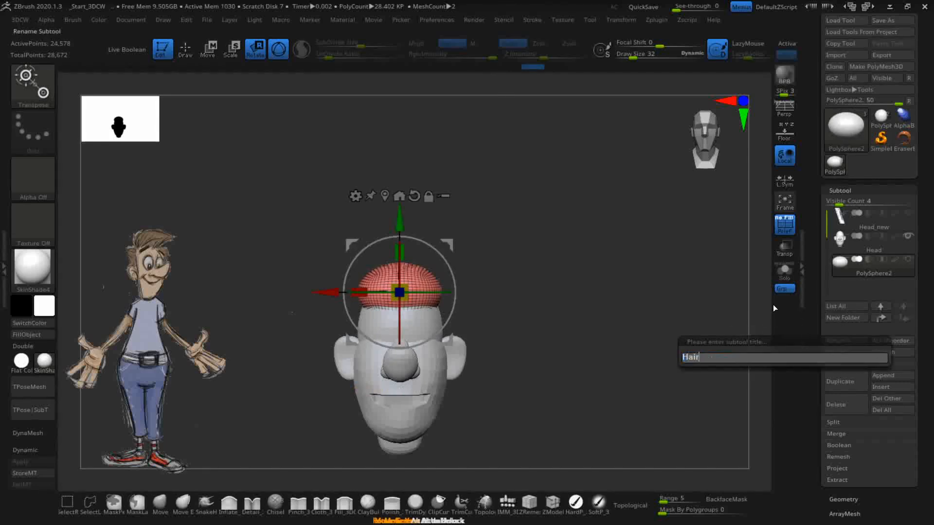
{"action": "key", "text": "Return"}
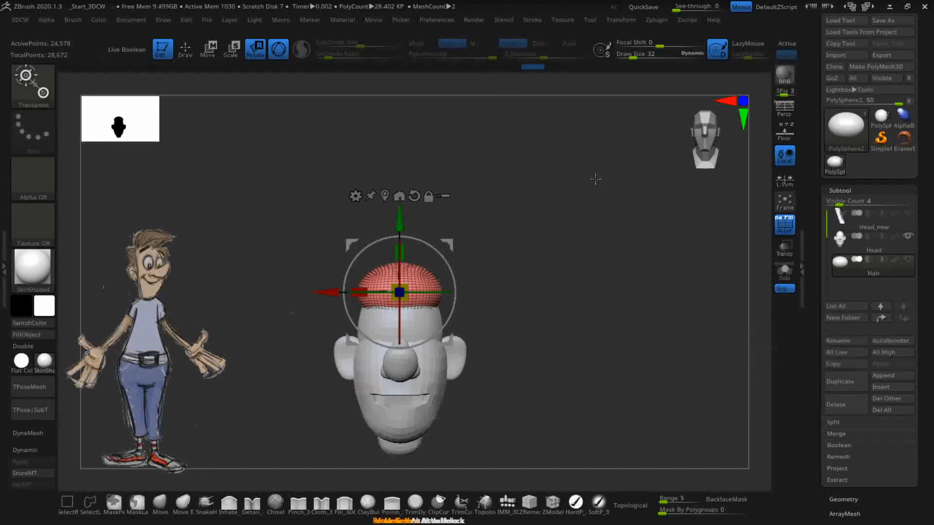
- Pull the top of the hair up and to one side with the Move brush at draw size 60
{"action": "left_click", "coordinate": [892, 255]}
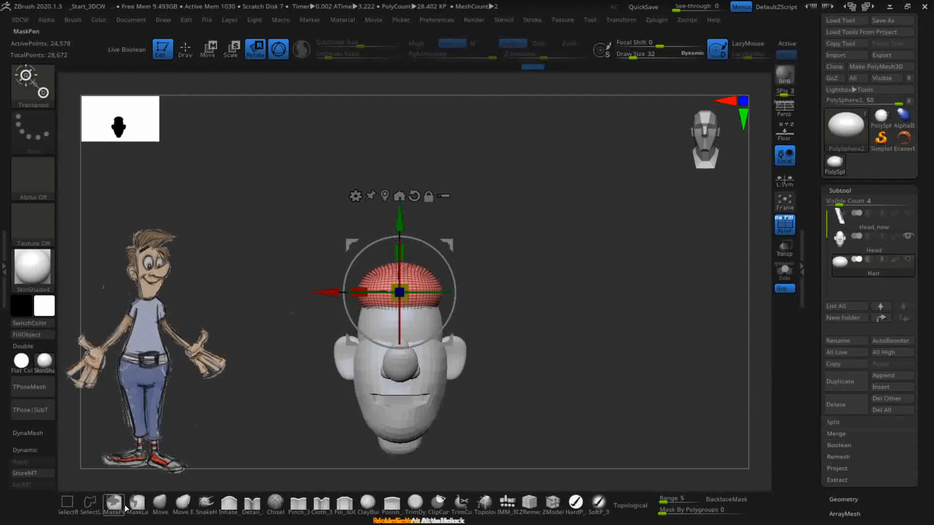
{"action": "left_click", "coordinate": [158, 505]}
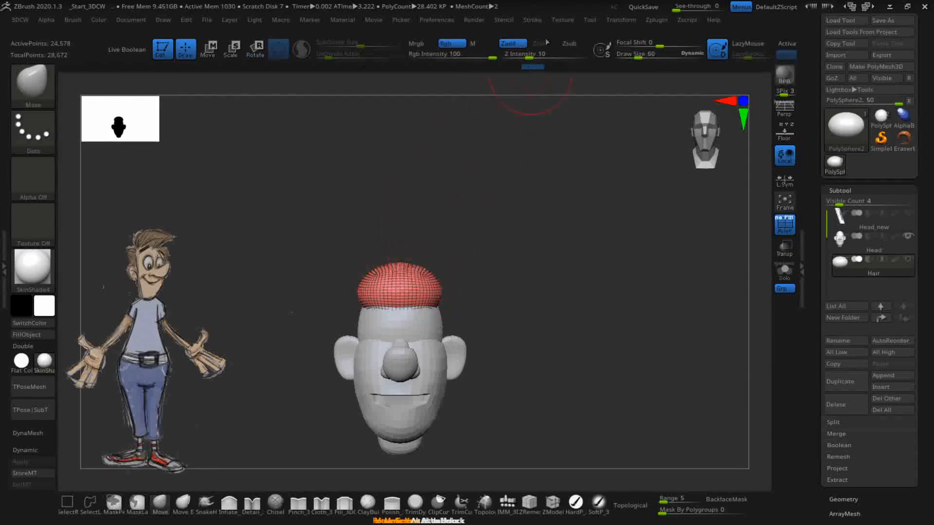
{"action": "left_click_drag", "start_coordinate": [421, 275], "coordinate": [449, 245]}
{"action": "mouse_move", "coordinate": [388, 263]}
{"action": "left_mouse_down"}
{"action": "mouse_move", "coordinate": [391, 276]}
{"action": "mouse_move", "coordinate": [437, 262]}
{"action": "left_mouse_up"}
{"action": "mouse_move", "coordinate": [428, 257]}
{"action": "right_mouse_down"}
{"action": "mouse_move", "coordinate": [494, 305]}
{"action": "mouse_move", "coordinate": [504, 331]}
{"action": "mouse_move", "coordinate": [434, 264]}
{"action": "right_mouse_up"}
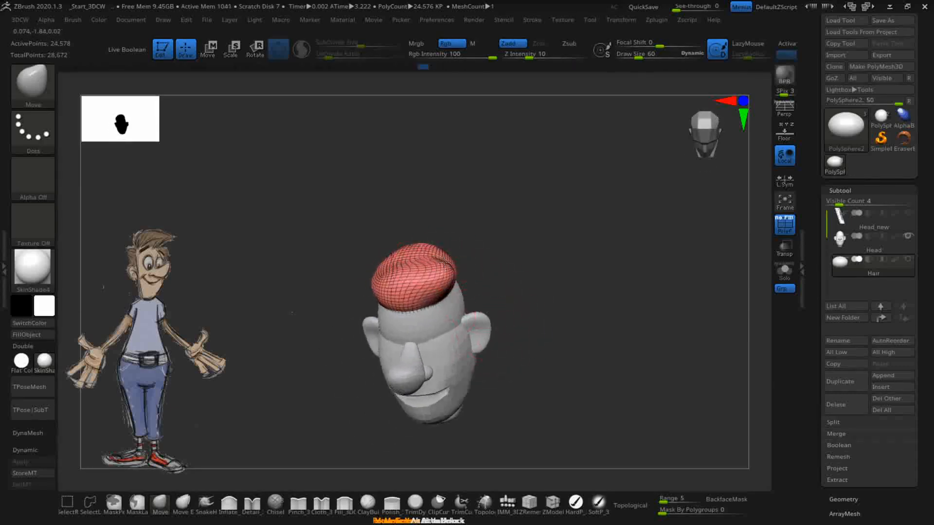
- Shape the hair into an asymmetrical swept quiff with the Move brush, working from the front, sides and above
{"action": "right_click_drag", "start_coordinate": [455, 293], "coordinate": [498, 260]}
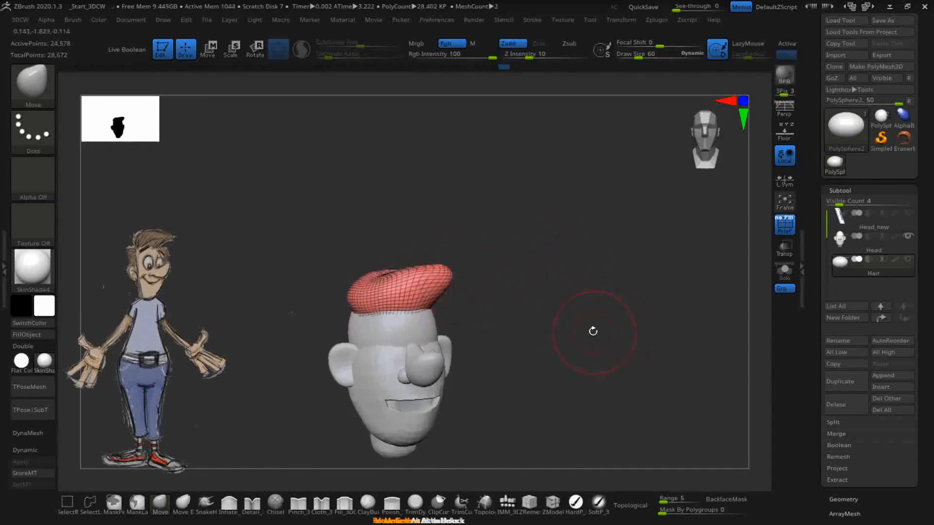
{"action": "right_click_drag", "start_coordinate": [600, 334], "coordinate": [564, 316]}
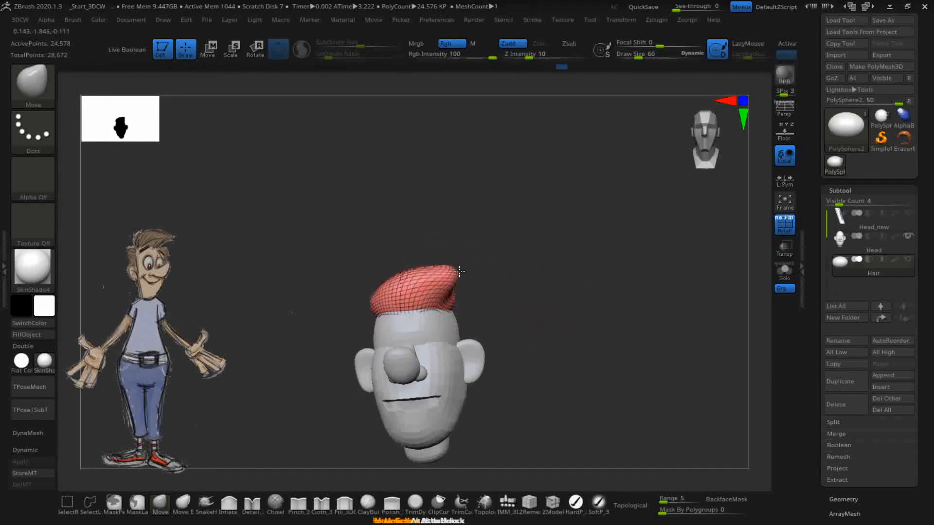
{"action": "right_click_drag", "start_coordinate": [446, 264], "coordinate": [435, 261]}
{"action": "mouse_move", "coordinate": [587, 316]}
{"action": "right_mouse_down"}
{"action": "mouse_move", "coordinate": [563, 340]}
{"action": "mouse_move", "coordinate": [440, 253]}
{"action": "right_mouse_up"}
{"action": "right_click_drag", "start_coordinate": [426, 285], "coordinate": [471, 290]}
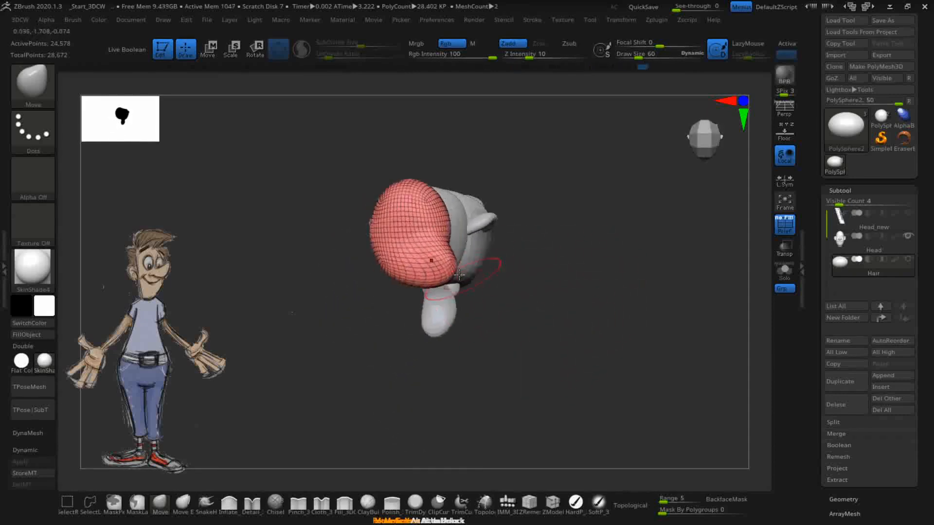
{"action": "mouse_move", "coordinate": [525, 227]}
{"action": "right_mouse_down"}
{"action": "mouse_move", "coordinate": [621, 227]}
{"action": "mouse_move", "coordinate": [599, 270]}
{"action": "mouse_move", "coordinate": [366, 246]}
{"action": "mouse_move", "coordinate": [356, 220]}
{"action": "right_mouse_up"}
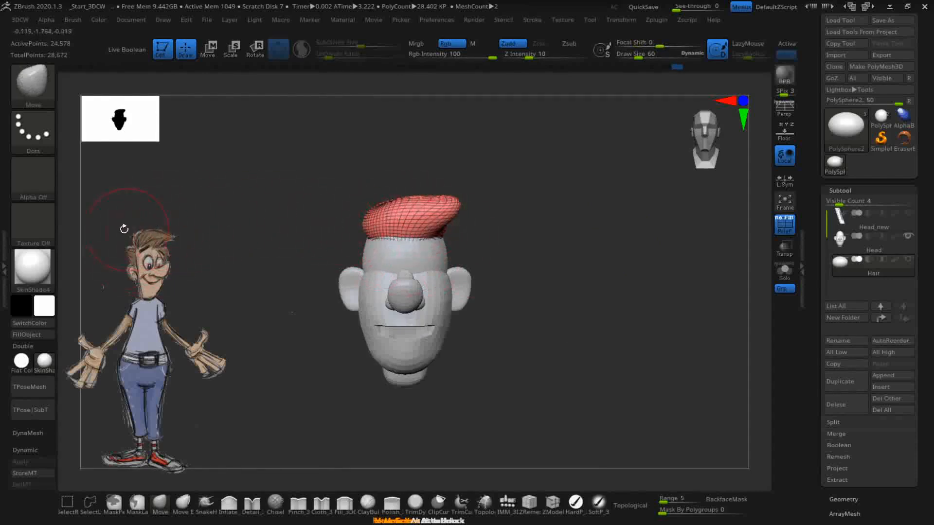
- Refine the swept tip, the top and the opposite edge of the hair's front silhouette with the Move brush
{"action": "left_click_drag", "start_coordinate": [455, 214], "coordinate": [446, 199]}
{"action": "right_click_drag", "start_coordinate": [446, 190], "coordinate": [443, 195]}
{"action": "left_click_drag", "start_coordinate": [403, 199], "coordinate": [408, 183]}
{"action": "left_click_drag", "start_coordinate": [570, 275], "coordinate": [569, 262], "text": "shift"}
{"action": "right_click_drag", "start_coordinate": [368, 197], "coordinate": [369, 205]}
{"action": "left_click_drag", "start_coordinate": [556, 277], "coordinate": [557, 287], "text": "shift"}
{"action": "left_click_drag", "start_coordinate": [372, 208], "coordinate": [368, 198]}
{"action": "right_click_drag", "start_coordinate": [368, 200], "coordinate": [365, 197]}
{"action": "left_click_drag", "start_coordinate": [539, 286], "coordinate": [540, 277], "text": "shift"}
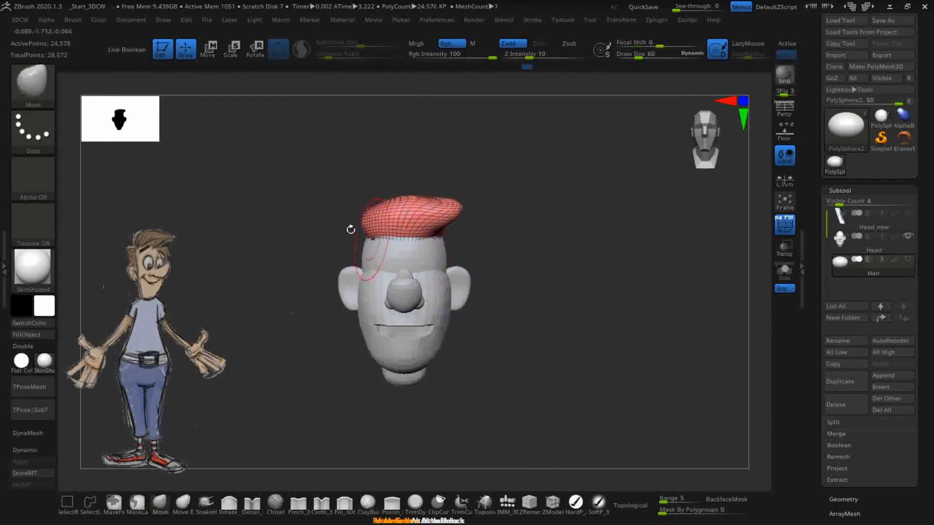
{"action": "left_click_drag", "start_coordinate": [368, 230], "coordinate": [364, 227]}
- Examine the hair from behind, from the side and from the front against the reference sketch
{"action": "left_click_drag", "start_coordinate": [594, 289], "coordinate": [534, 319]}
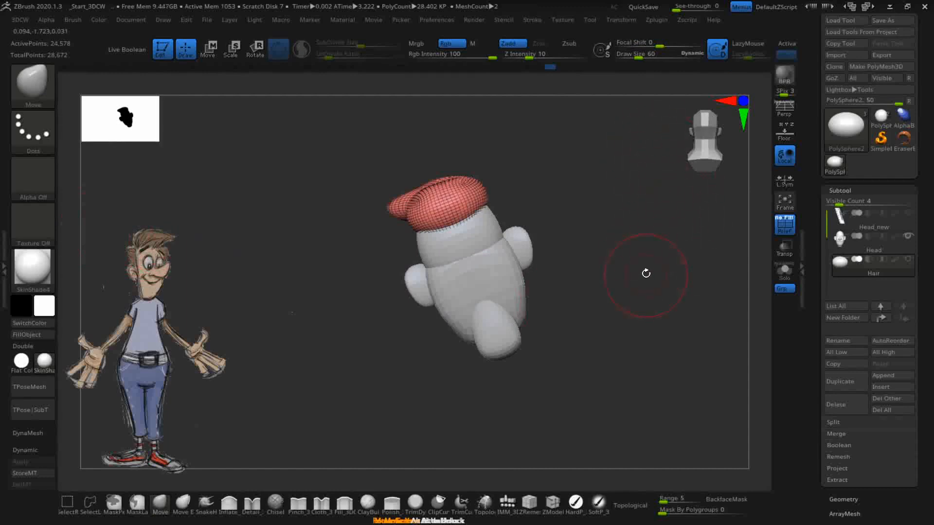
{"action": "mouse_move", "coordinate": [644, 275]}
{"action": "left_mouse_down"}
{"action": "mouse_move", "coordinate": [632, 290]}
{"action": "mouse_move", "coordinate": [659, 275]}
{"action": "mouse_move", "coordinate": [644, 284]}
{"action": "left_mouse_up"}
{"action": "left_click_drag", "start_coordinate": [614, 318], "coordinate": [606, 316]}
{"action": "left_click_drag", "start_coordinate": [521, 273], "coordinate": [553, 266]}
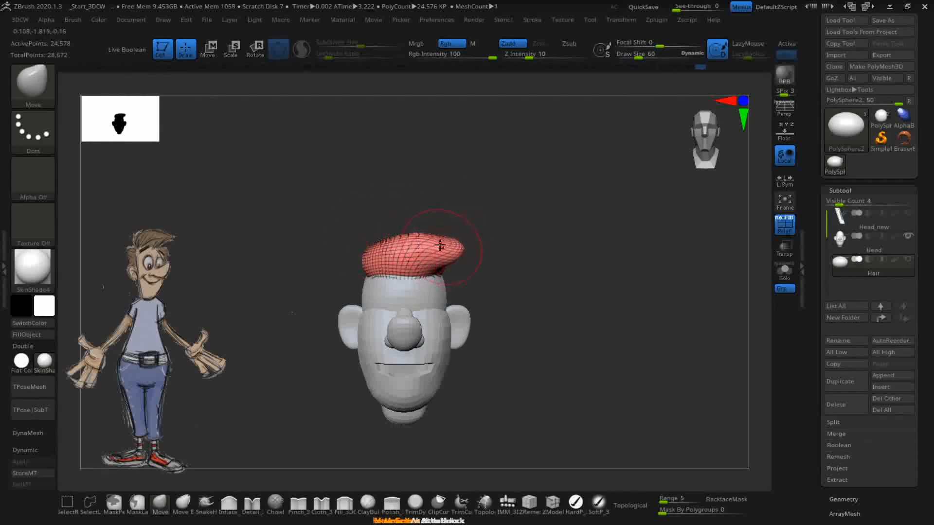
{"action": "mouse_move", "coordinate": [643, 265]}
{"action": "left_mouse_down"}
{"action": "mouse_move", "coordinate": [582, 300]}
{"action": "mouse_move", "coordinate": [562, 294]}
{"action": "mouse_move", "coordinate": [621, 290]}
{"action": "mouse_move", "coordinate": [463, 261]}
{"action": "left_mouse_up"}
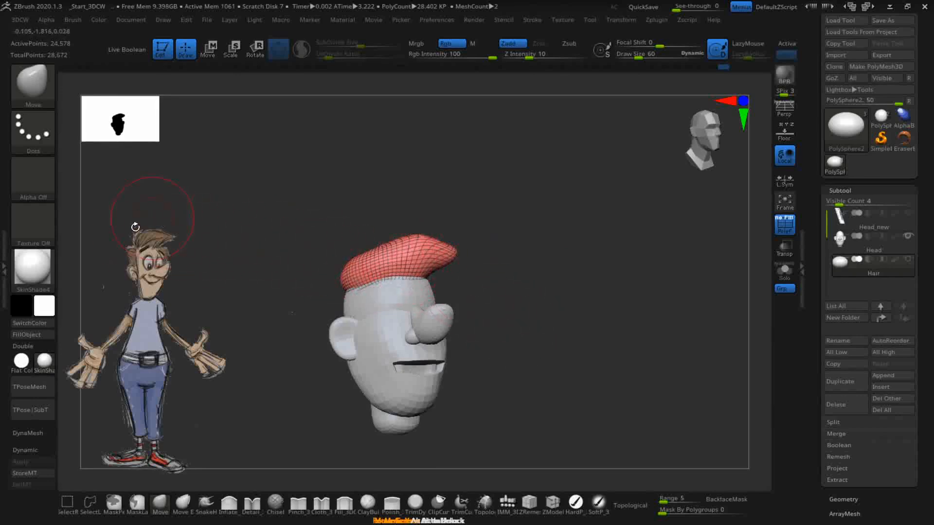
{"action": "left_click_drag", "start_coordinate": [524, 226], "coordinate": [575, 240]}
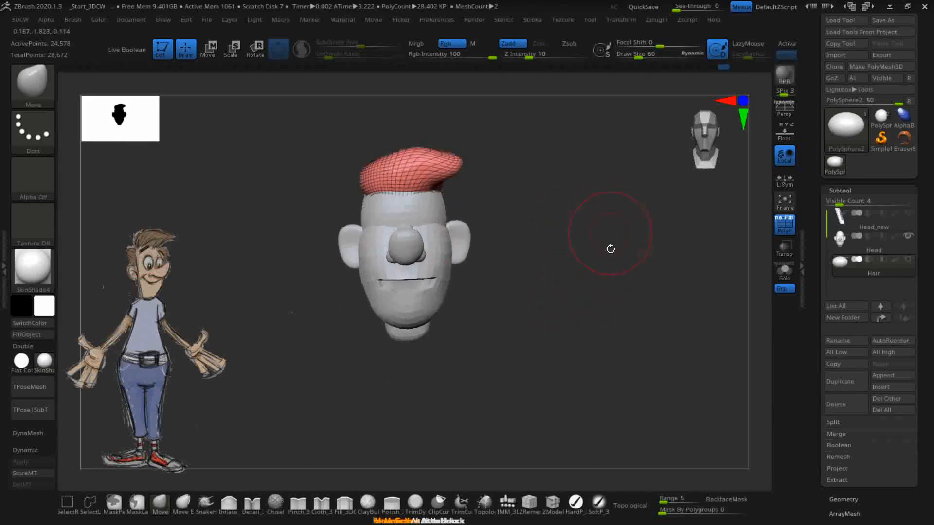
{"action": "left_click_drag", "start_coordinate": [579, 298], "coordinate": [609, 206]}
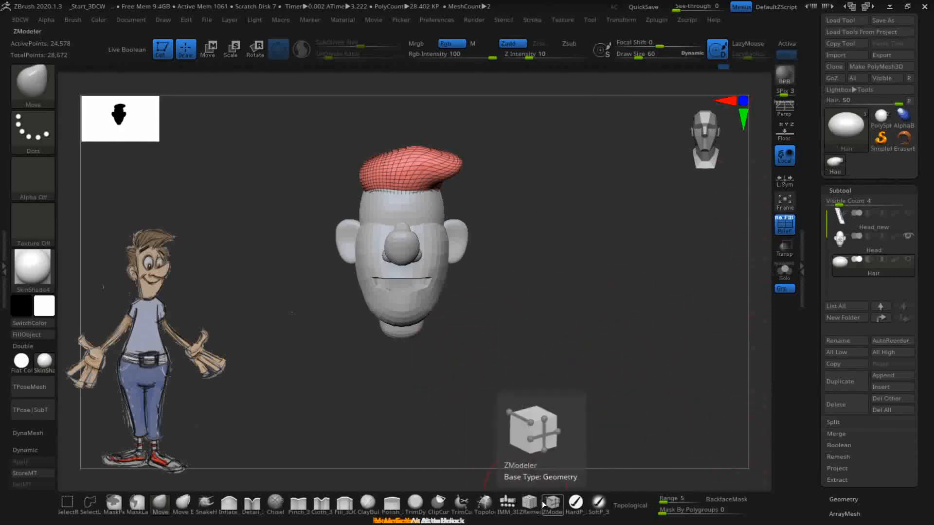
- Isolate the Hair subtool and try to insert a QuadSphere into it with the IMM_3DCW brush
{"action": "left_click", "coordinate": [507, 505]}
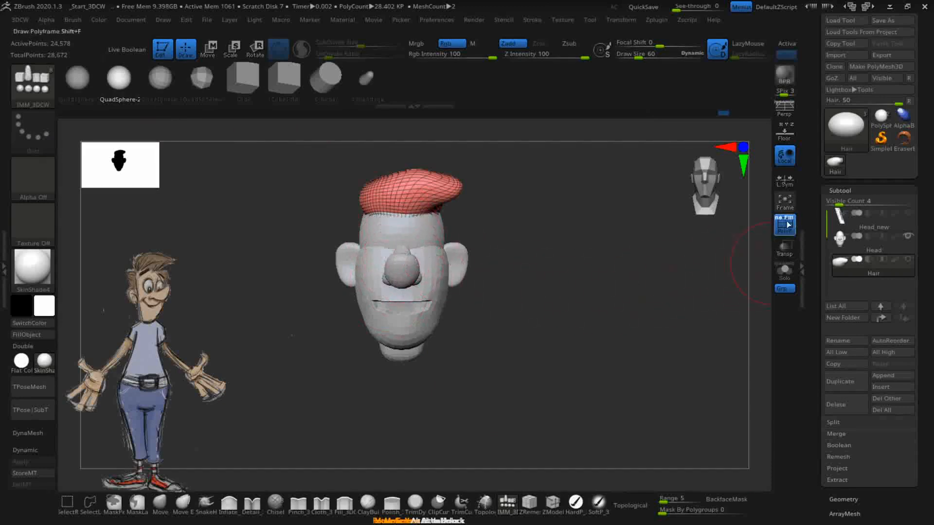
{"action": "left_click", "coordinate": [784, 270]}
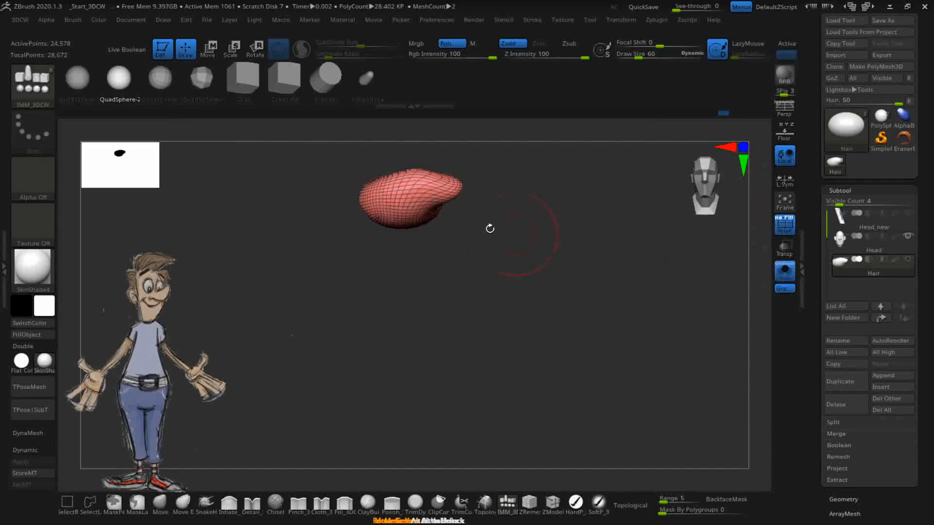
{"action": "left_click", "coordinate": [402, 230]}
{"action": "left_click", "coordinate": [402, 231]}
- Freeze the hair's subdivision levels at the lowest level, and insert a QuadSphere just beneath the hair with the head shown again
{"action": "left_click", "coordinate": [834, 500]}
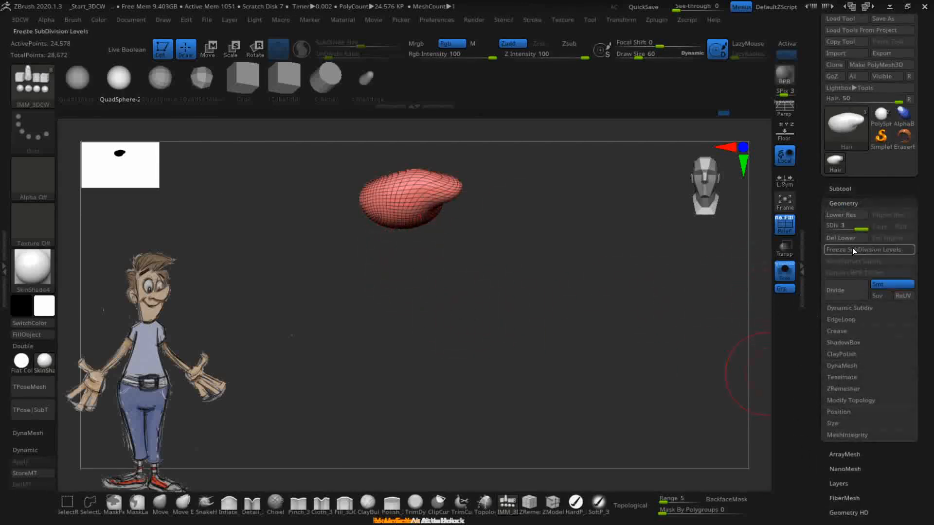
{"action": "left_click", "coordinate": [824, 227]}
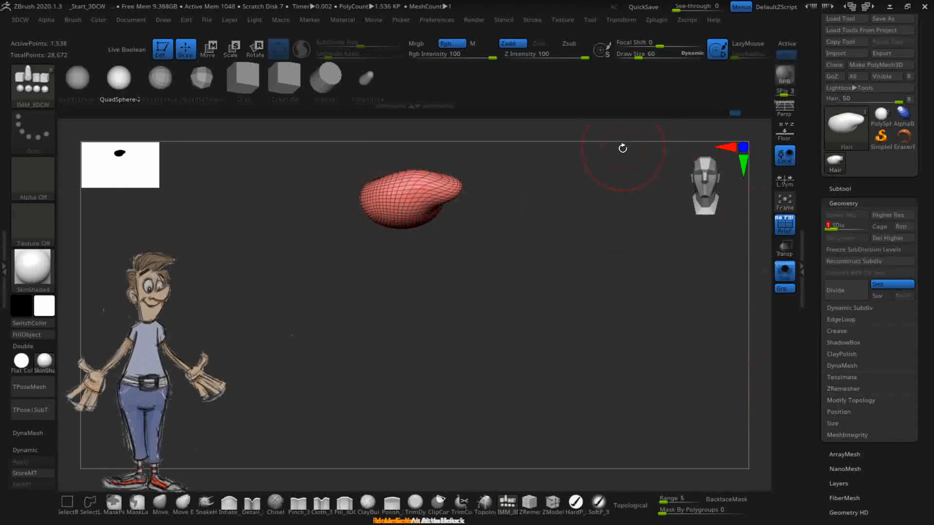
{"action": "left_click", "coordinate": [403, 236]}
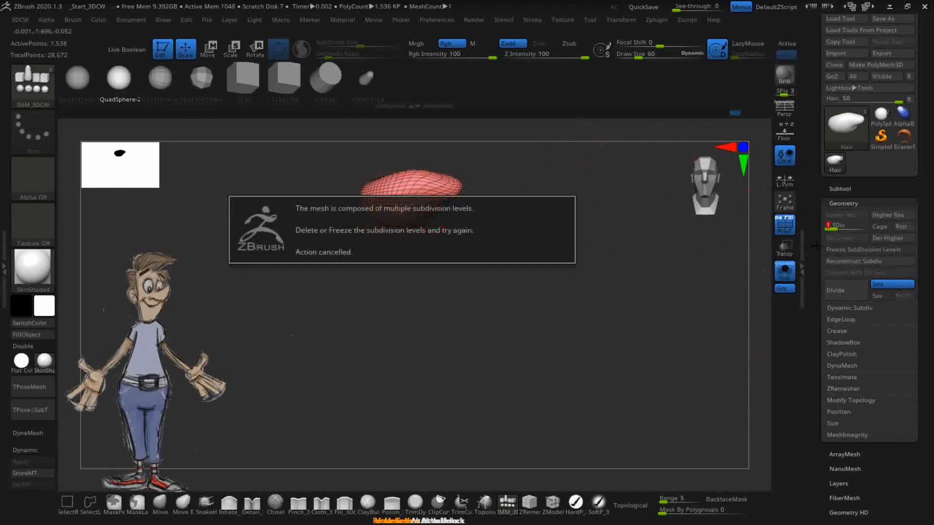
{"action": "left_click", "coordinate": [849, 251]}
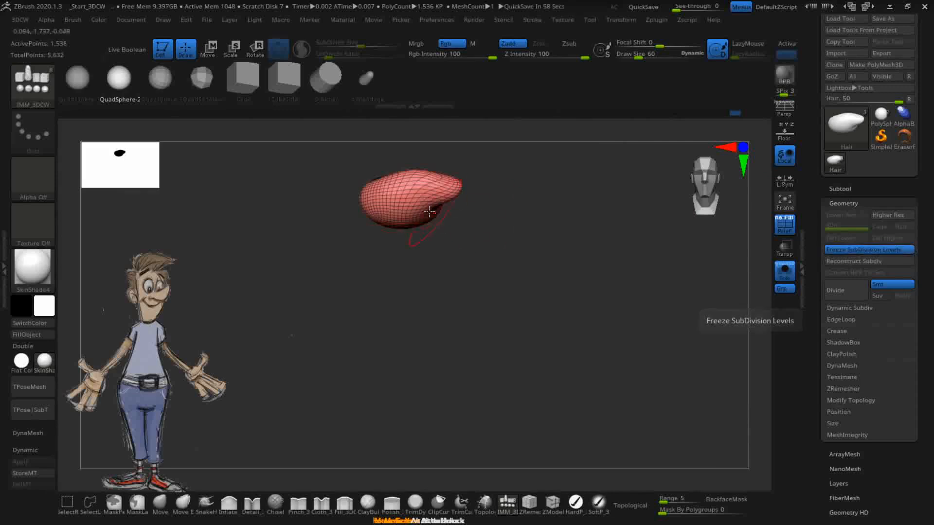
{"action": "left_click_drag", "start_coordinate": [400, 229], "coordinate": [404, 260]}
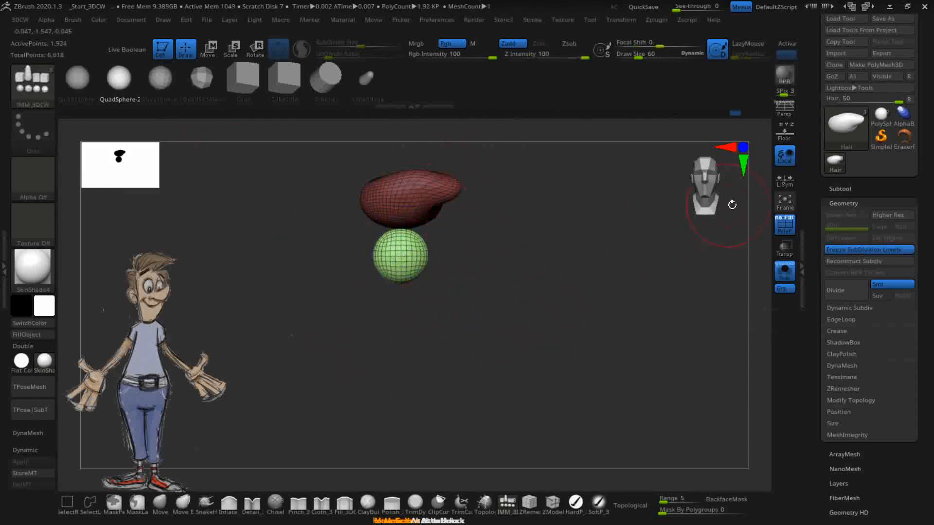
{"action": "left_click", "coordinate": [785, 271]}
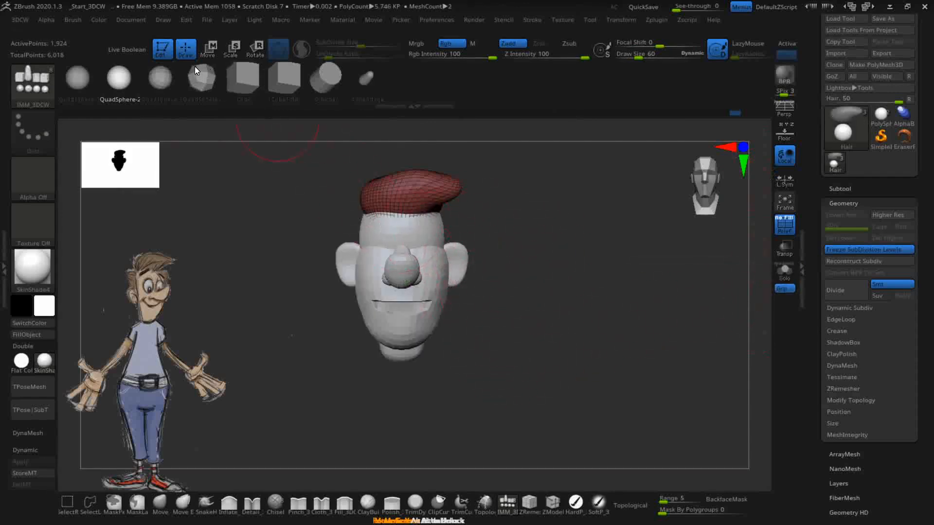
- Enlarge the inserted sphere to slightly wider than the head, and position it centred at the back of the head under the quiff
{"action": "key", "text": "r"}
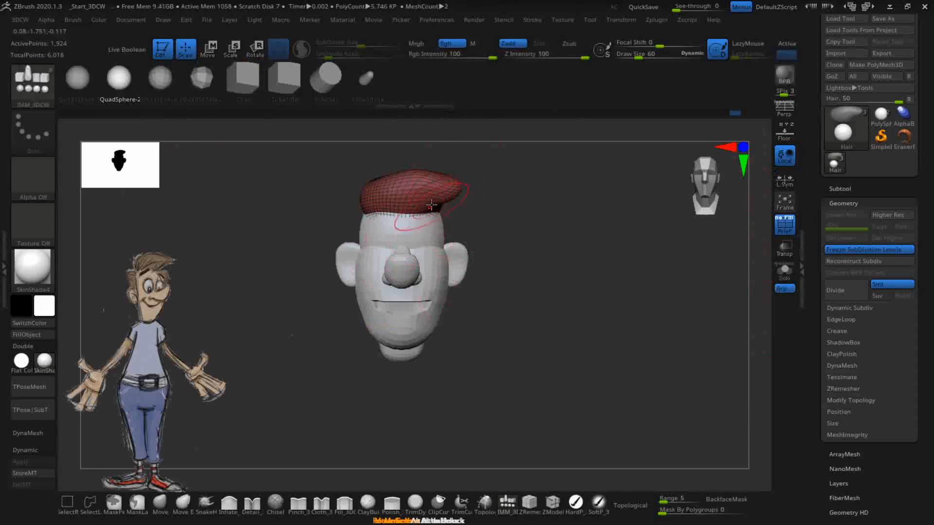
{"action": "left_click", "coordinate": [160, 504]}
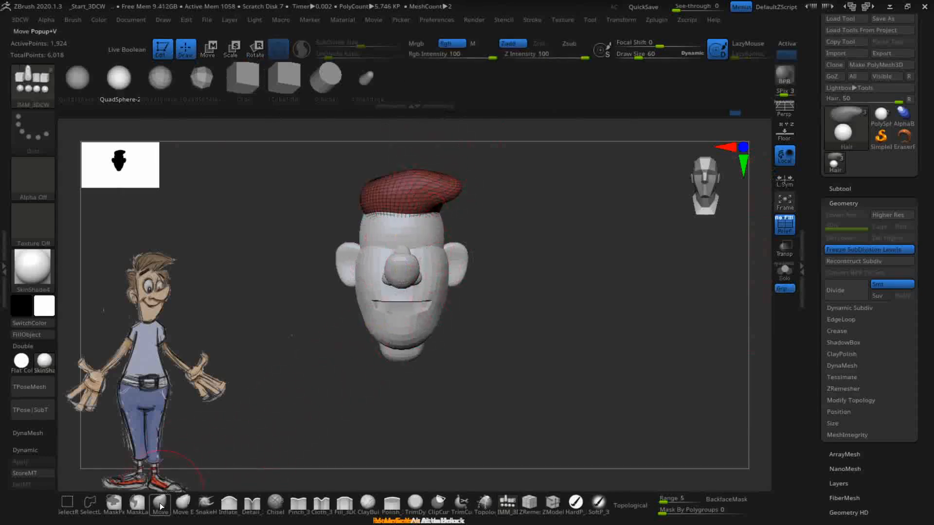
{"action": "left_click", "coordinate": [234, 50]}
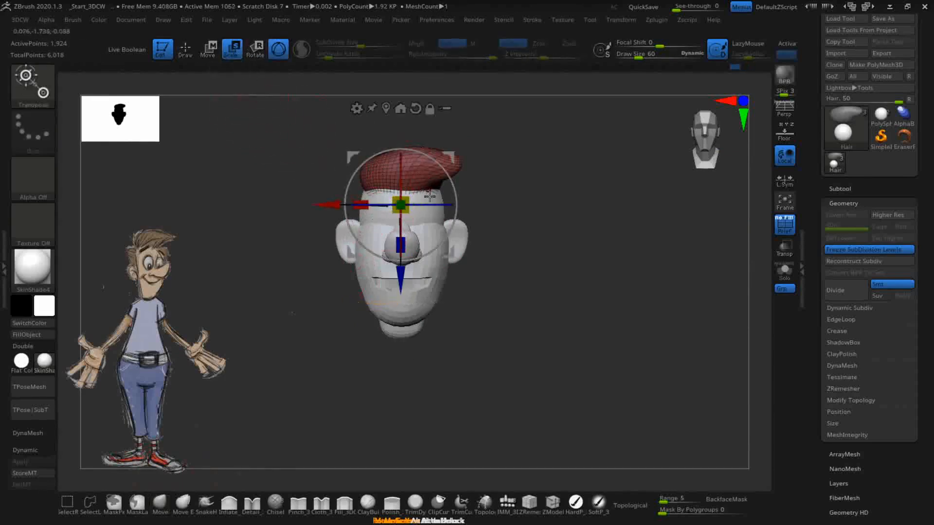
{"action": "left_click_drag", "start_coordinate": [409, 202], "coordinate": [426, 185]}
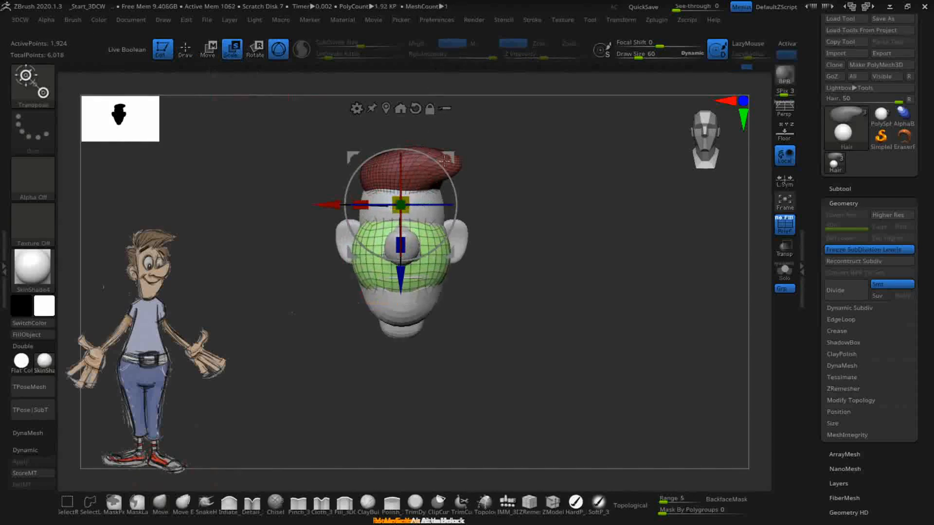
{"action": "left_click_drag", "start_coordinate": [446, 153], "coordinate": [445, 106]}
{"action": "mouse_move", "coordinate": [551, 295]}
{"action": "left_mouse_down"}
{"action": "mouse_move", "coordinate": [583, 291]}
{"action": "mouse_move", "coordinate": [558, 290]}
{"action": "left_mouse_up"}
{"action": "left_click_drag", "start_coordinate": [446, 108], "coordinate": [423, 115]}
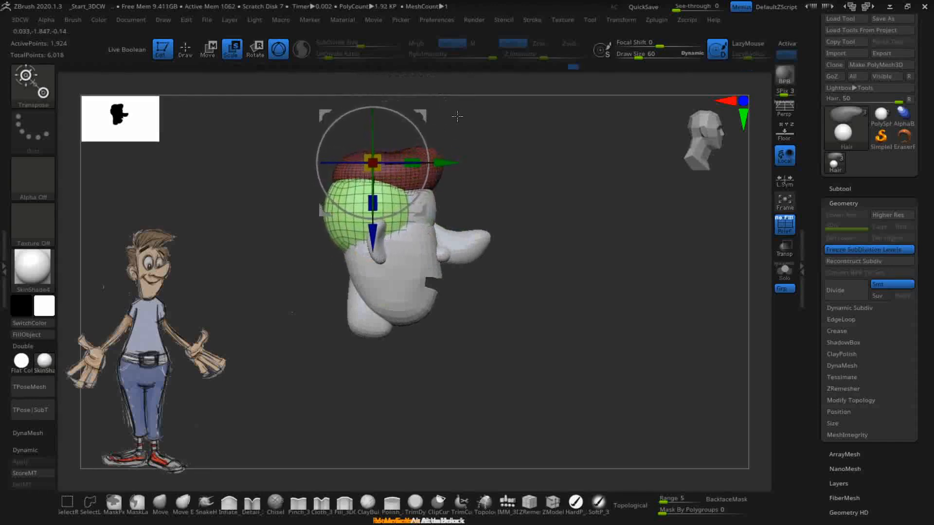
{"action": "left_click_drag", "start_coordinate": [581, 243], "coordinate": [479, 214]}
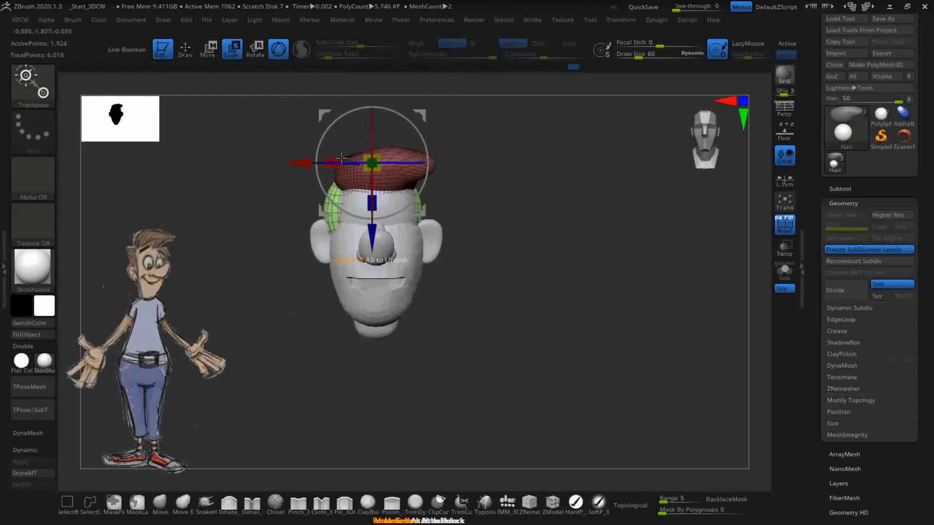
{"action": "left_click_drag", "start_coordinate": [302, 162], "coordinate": [307, 162]}
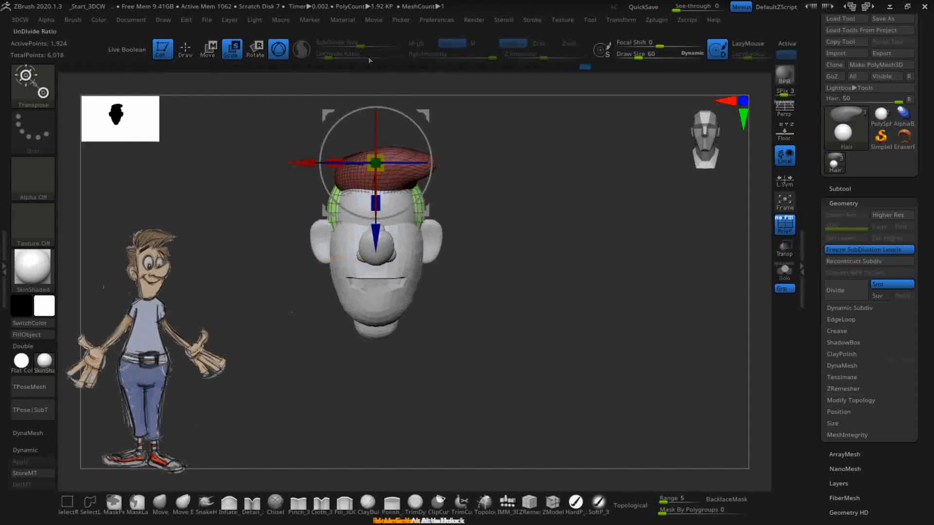
- Reset the orientation of the transform gizmo on the inserted sphere
{"action": "left_click_drag", "start_coordinate": [540, 210], "coordinate": [544, 324], "text": "alt"}
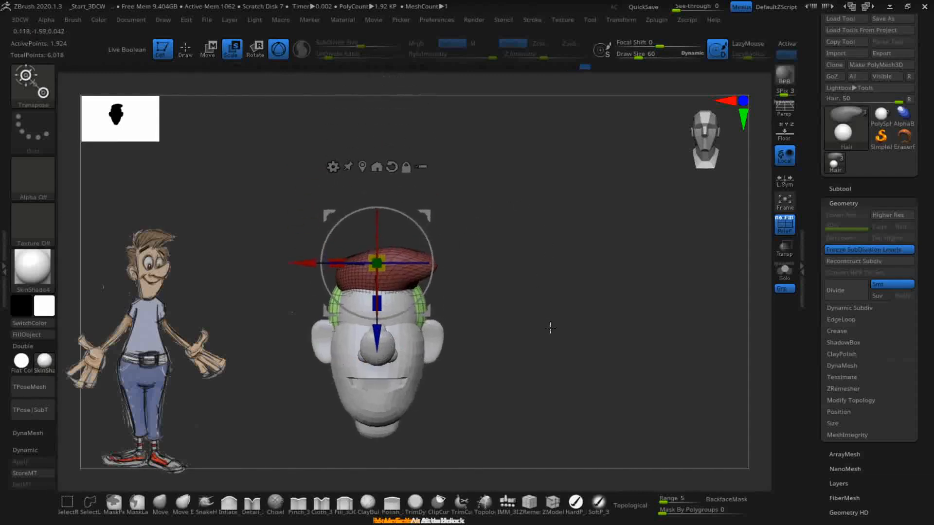
{"action": "left_click", "coordinate": [376, 167]}
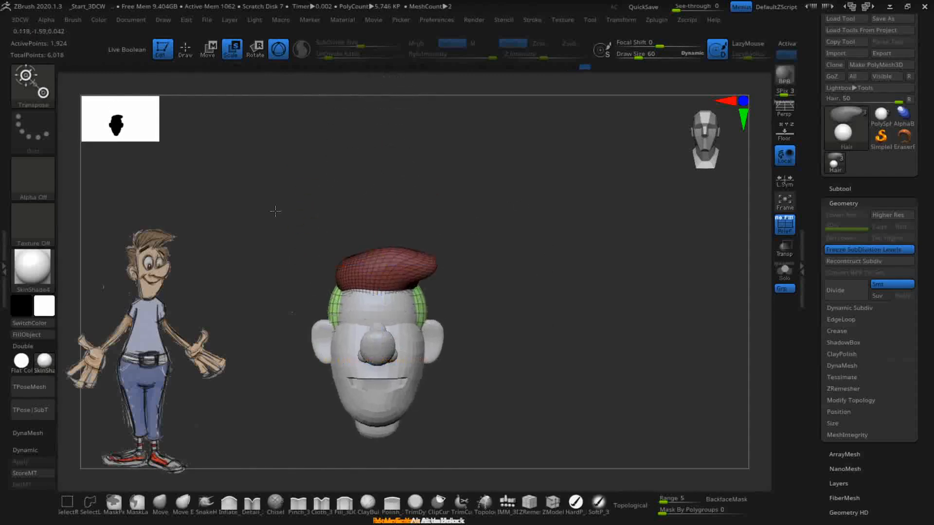
{"action": "left_click", "coordinate": [520, 252], "text": "ctrl"}
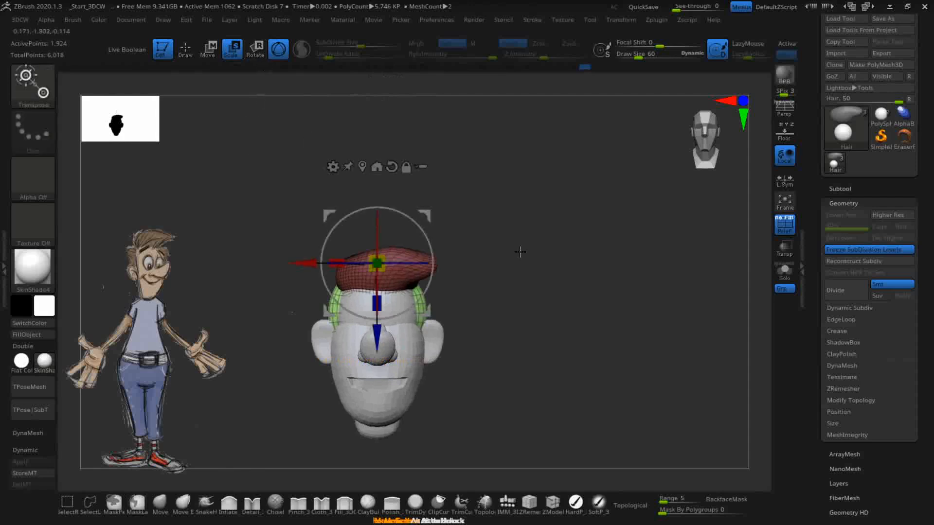
{"action": "left_click", "coordinate": [392, 167]}
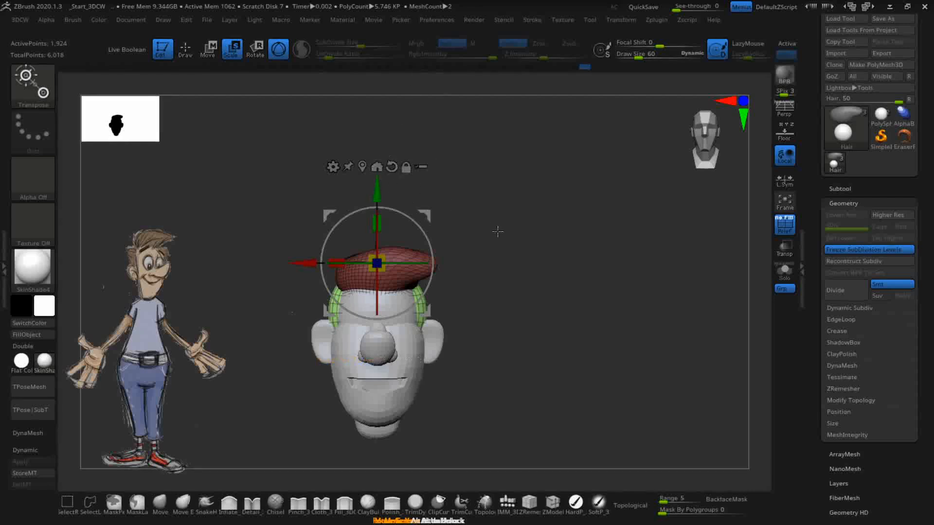
{"action": "left_click_drag", "start_coordinate": [513, 278], "coordinate": [500, 208], "text": "alt"}
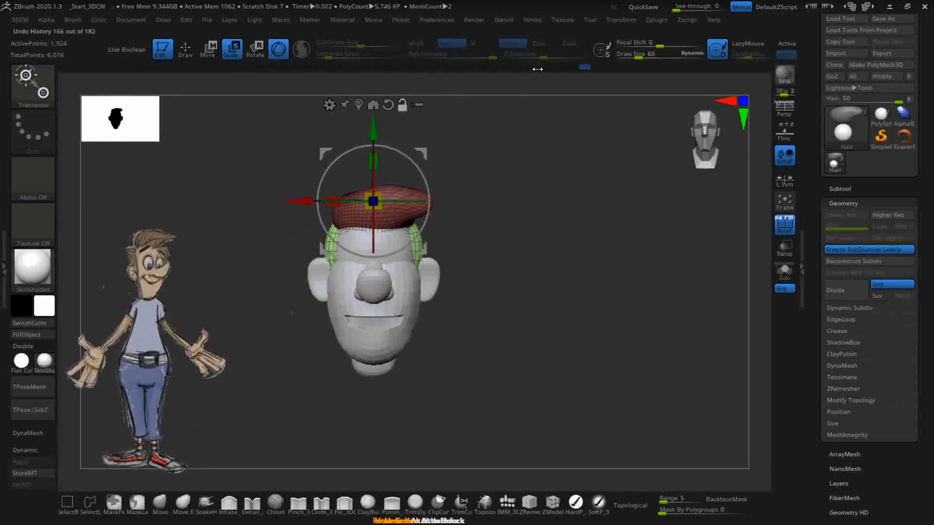
{"action": "left_click_drag", "start_coordinate": [489, 286], "coordinate": [574, 260]}
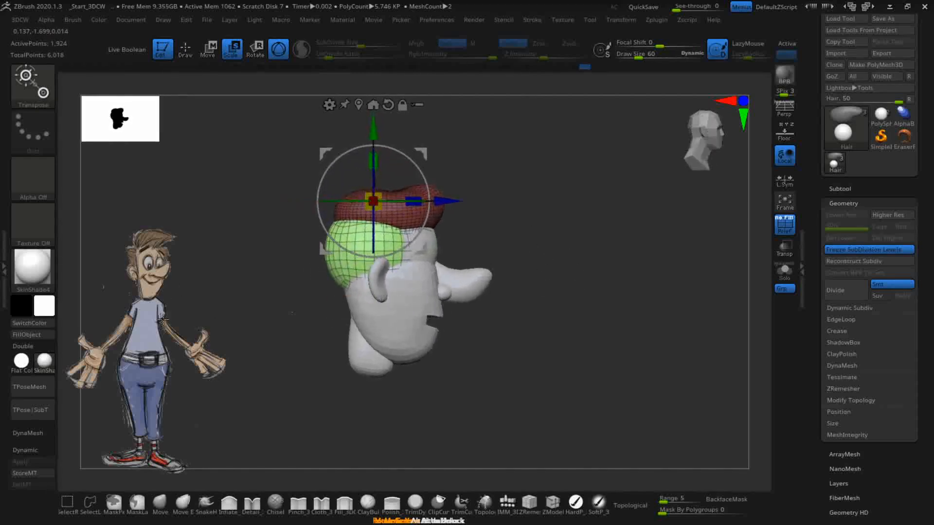
- Shape the sphere's rear contour in profile with the Move brush so it flows from the quiff into the back of the head
{"action": "left_click", "coordinate": [161, 504]}
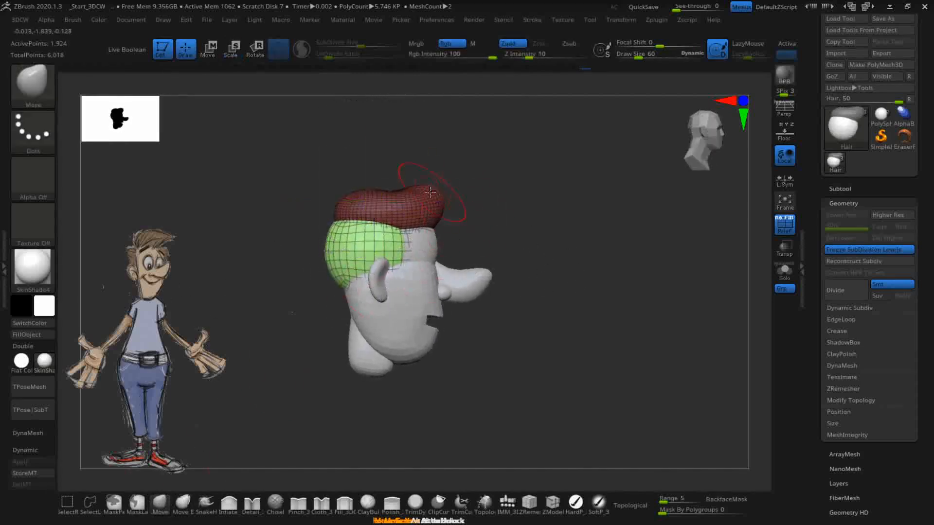
{"action": "left_click_drag", "start_coordinate": [339, 226], "coordinate": [334, 228]}
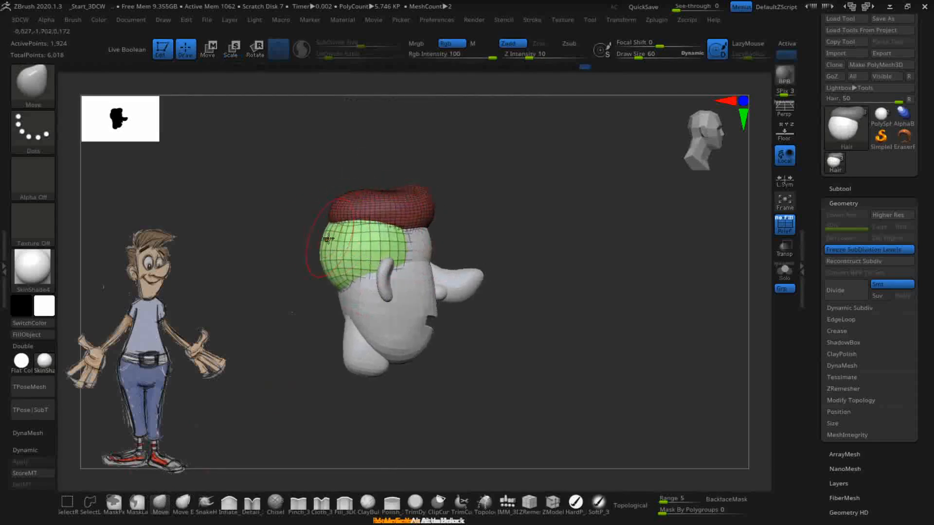
{"action": "left_click_drag", "start_coordinate": [303, 260], "coordinate": [312, 260]}
{"action": "left_click_drag", "start_coordinate": [591, 355], "coordinate": [604, 359], "text": "shift"}
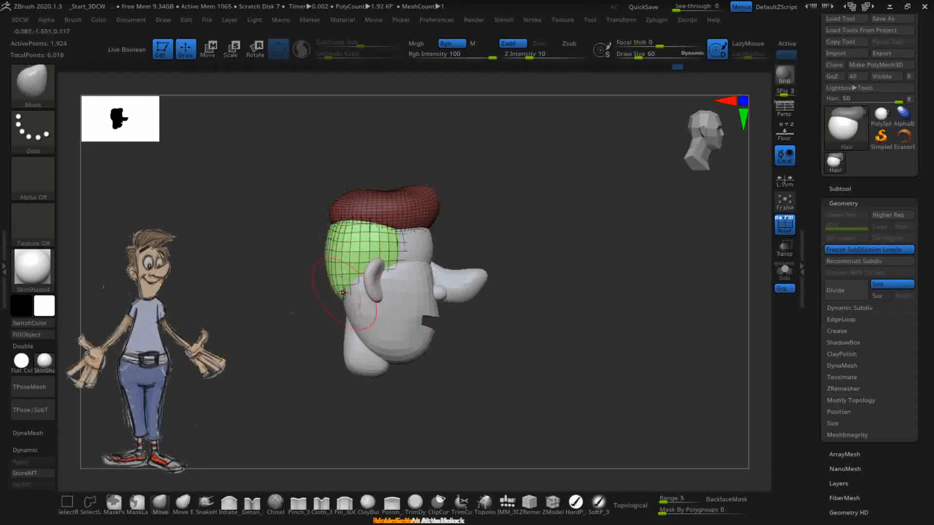
- Turn on symmetry and stretch the lower back of the hair sphere down toward the nape, tapering its sides with the Move brush
{"action": "left_click_drag", "start_coordinate": [482, 326], "coordinate": [475, 237]}
{"action": "key", "text": "ctrl"}
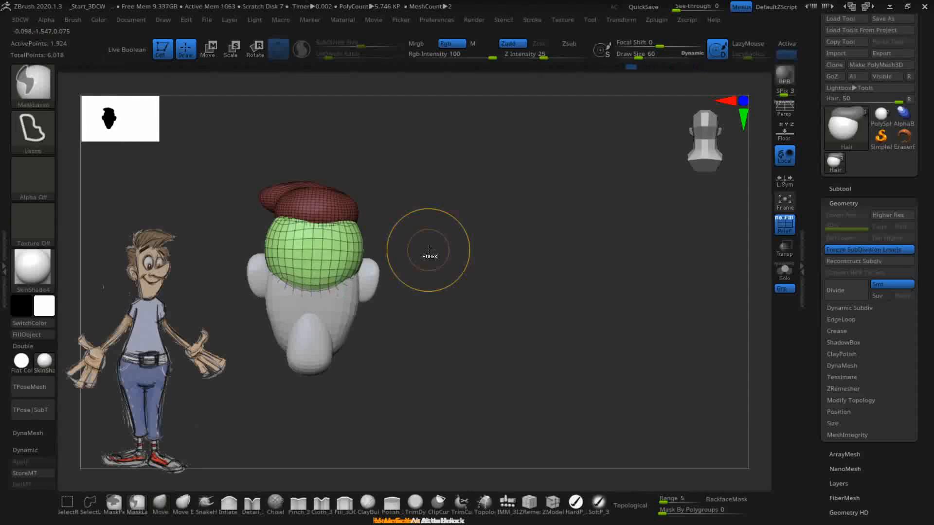
{"action": "left_click", "coordinate": [787, 43]}
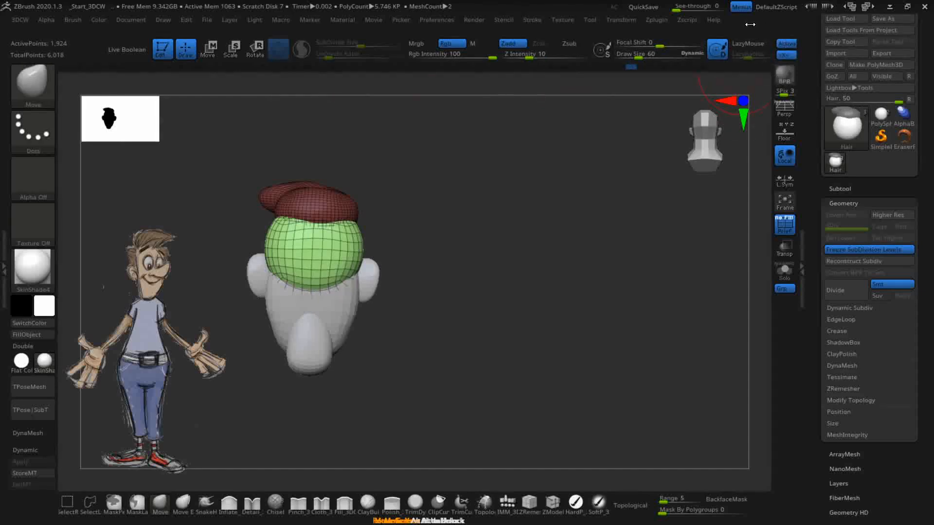
{"action": "mouse_move", "coordinate": [296, 278]}
{"action": "left_mouse_down"}
{"action": "mouse_move", "coordinate": [293, 310]}
{"action": "mouse_move", "coordinate": [272, 293]}
{"action": "left_mouse_up"}
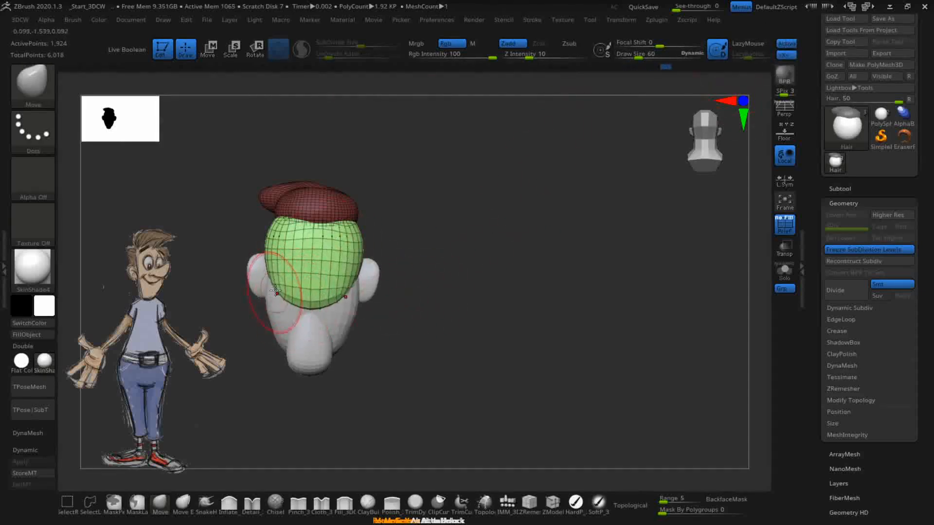
{"action": "mouse_move", "coordinate": [434, 314]}
{"action": "left_mouse_down"}
{"action": "mouse_move", "coordinate": [467, 323]}
{"action": "mouse_move", "coordinate": [415, 319]}
{"action": "left_mouse_up"}
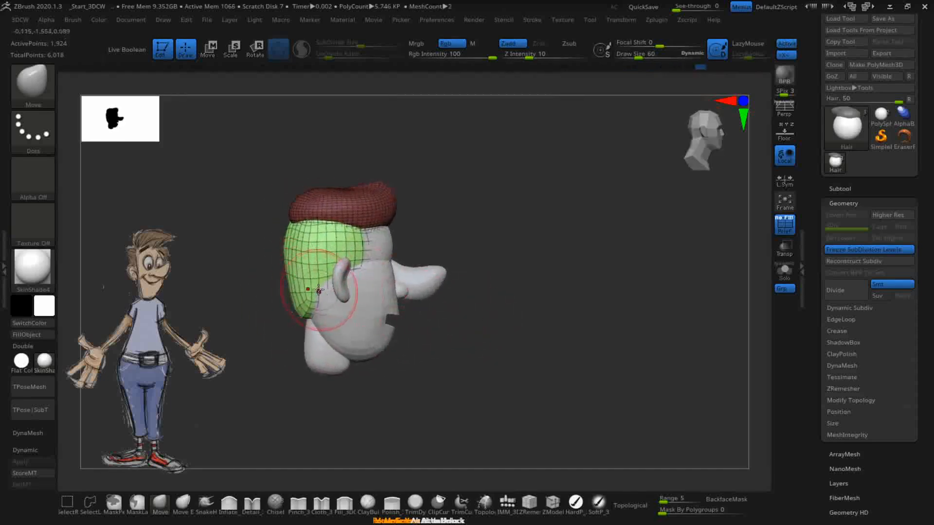
{"action": "mouse_move", "coordinate": [433, 365]}
{"action": "left_mouse_down"}
{"action": "mouse_move", "coordinate": [446, 375]}
{"action": "mouse_move", "coordinate": [292, 304]}
{"action": "mouse_move", "coordinate": [267, 302]}
{"action": "mouse_move", "coordinate": [288, 319]}
{"action": "left_mouse_up"}
- Pull the upper side hair forward and outward at the temples with the Move brush so it bulges beneath the quiff
{"action": "left_click_drag", "start_coordinate": [463, 335], "coordinate": [306, 242]}
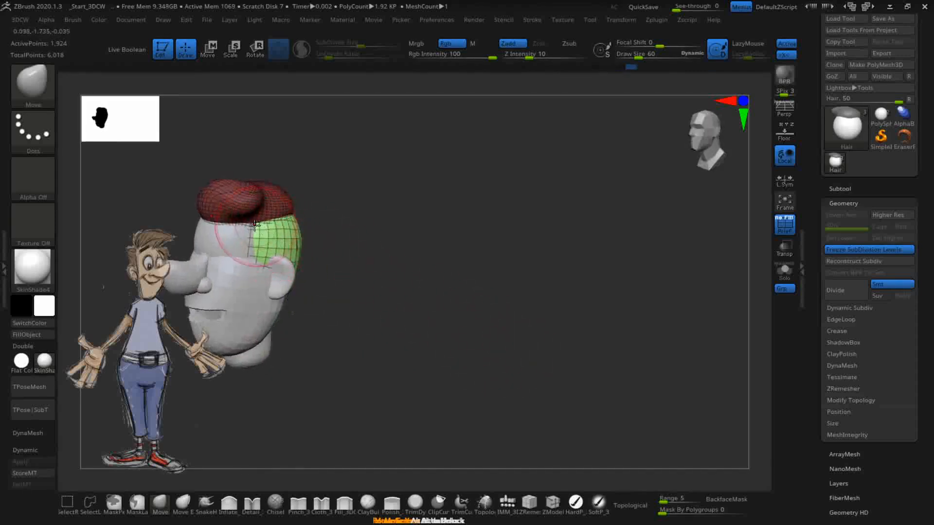
{"action": "left_click_drag", "start_coordinate": [396, 277], "coordinate": [270, 228]}
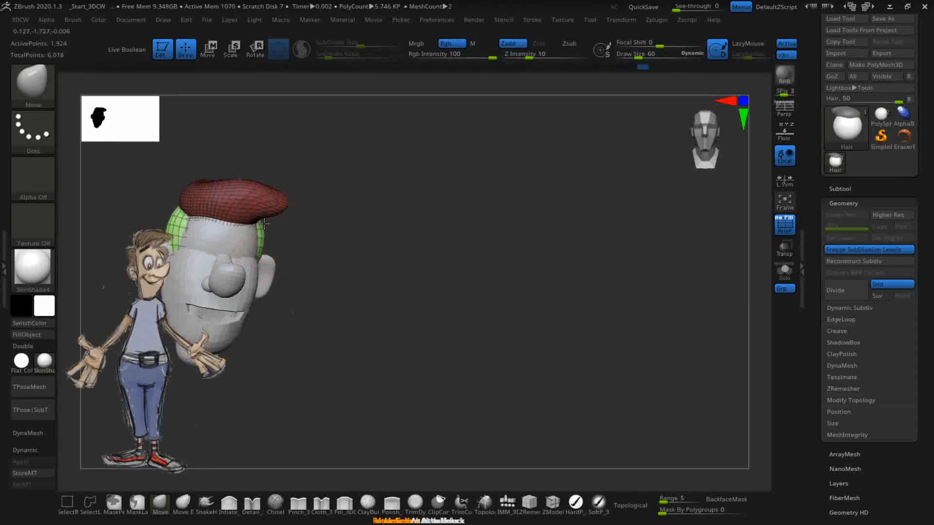
{"action": "left_click_drag", "start_coordinate": [388, 313], "coordinate": [171, 212]}
{"action": "left_click_drag", "start_coordinate": [373, 335], "coordinate": [410, 341]}
{"action": "left_click_drag", "start_coordinate": [171, 216], "coordinate": [167, 211]}
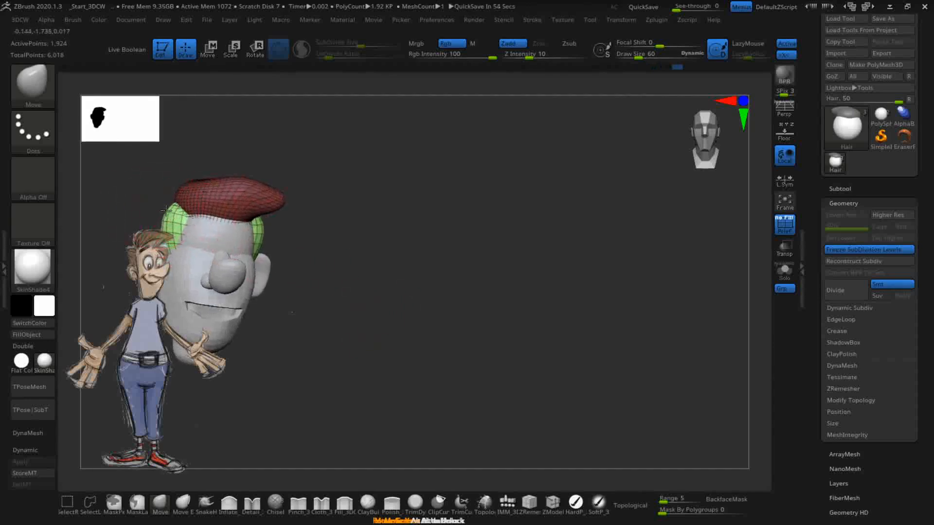
{"action": "left_click_drag", "start_coordinate": [303, 278], "coordinate": [490, 302]}
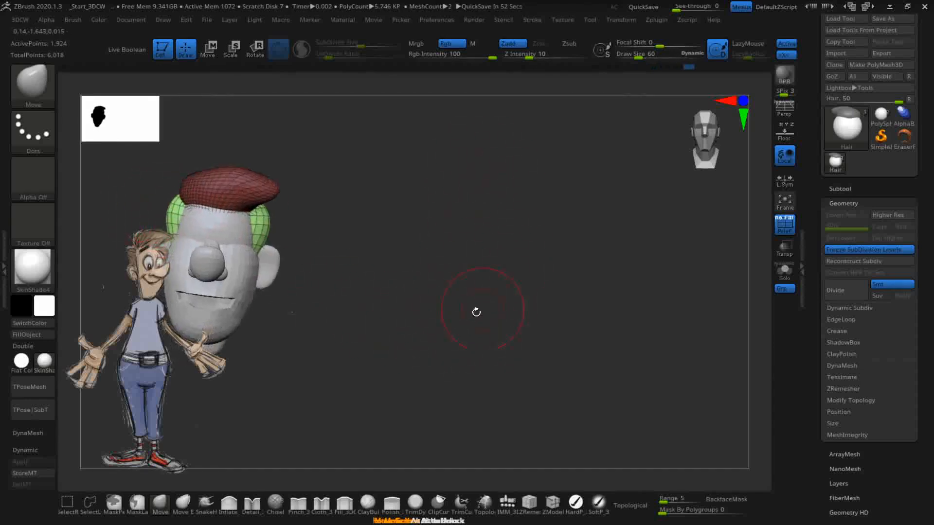
- Slim the side hair slightly above the ears and refine its upper edge where it meets the quiff with the Move brush
{"action": "key", "text": "f"}
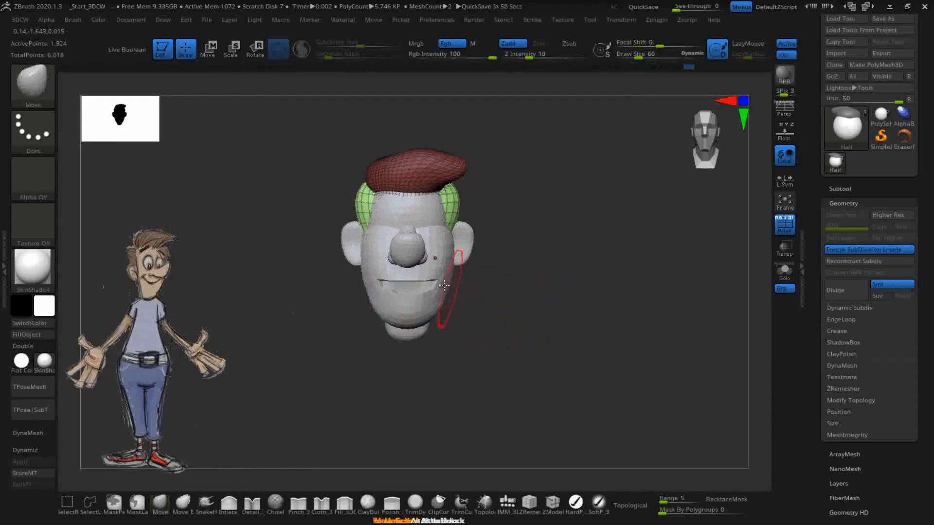
{"action": "left_click", "coordinate": [359, 182], "text": "alt"}
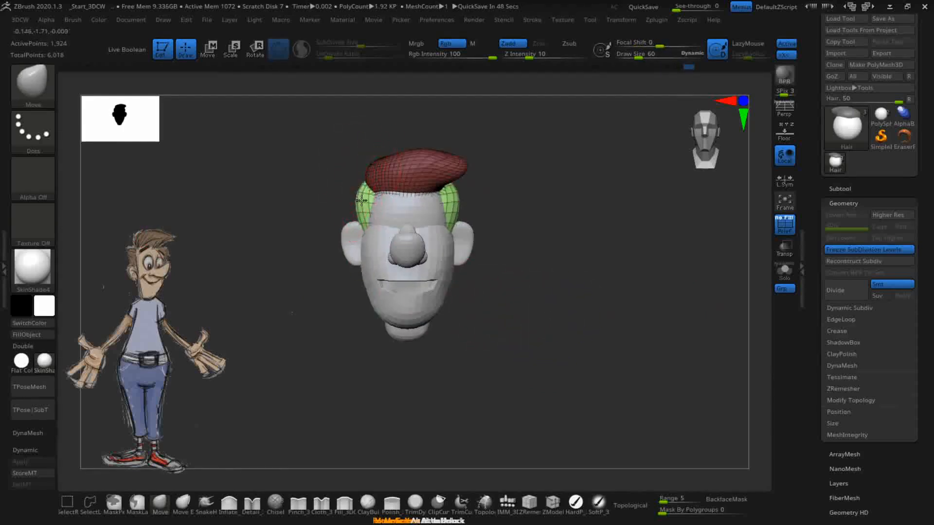
{"action": "left_click_drag", "start_coordinate": [345, 200], "coordinate": [356, 203]}
{"action": "mouse_move", "coordinate": [479, 336]}
{"action": "left_mouse_down"}
{"action": "mouse_move", "coordinate": [508, 356]}
{"action": "mouse_move", "coordinate": [550, 359]}
{"action": "left_mouse_up"}
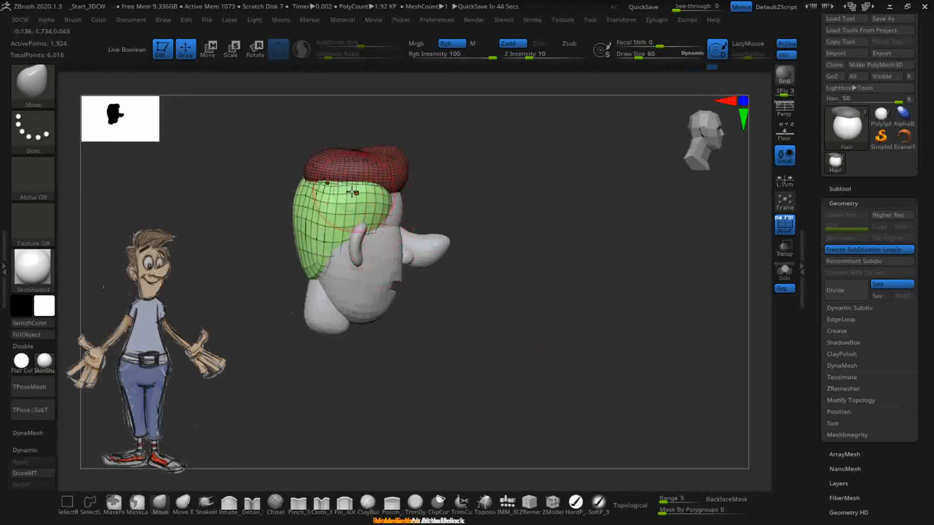
{"action": "left_click_drag", "start_coordinate": [523, 301], "coordinate": [483, 316]}
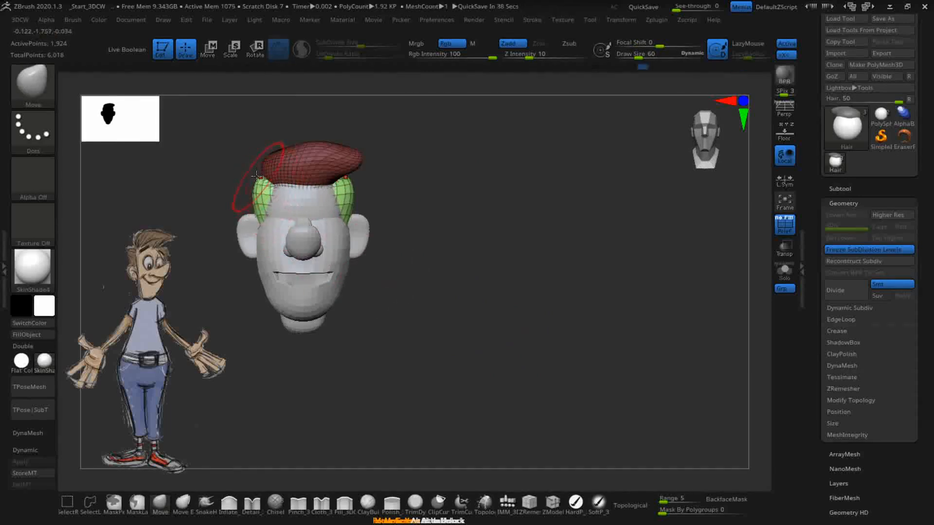
- Hide the polygon wireframe and compare the head and hair silhouette with the reference sketch from the front
{"action": "left_click", "coordinate": [776, 222]}
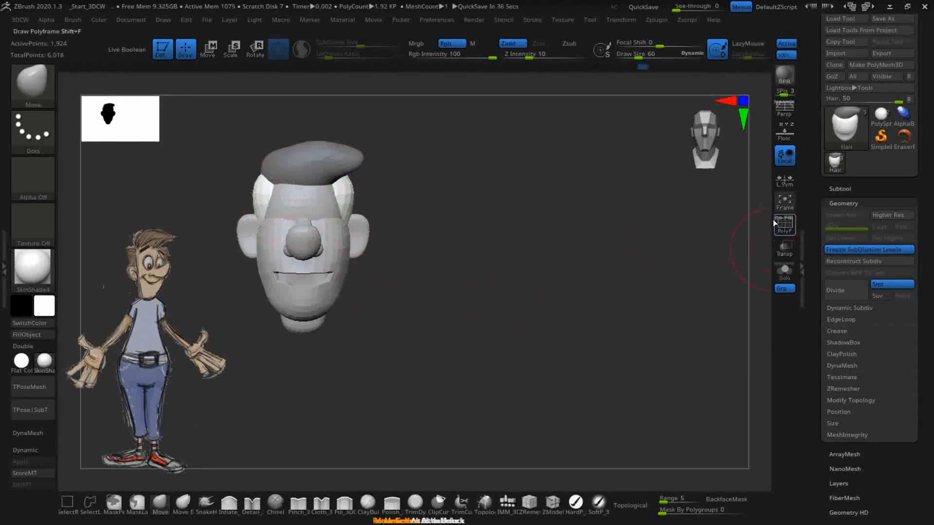
{"action": "left_click_drag", "start_coordinate": [462, 297], "coordinate": [567, 372]}
{"action": "left_click_drag", "start_coordinate": [521, 317], "coordinate": [565, 279], "text": "alt"}
{"action": "left_click_drag", "start_coordinate": [546, 315], "coordinate": [554, 365], "text": "alt"}
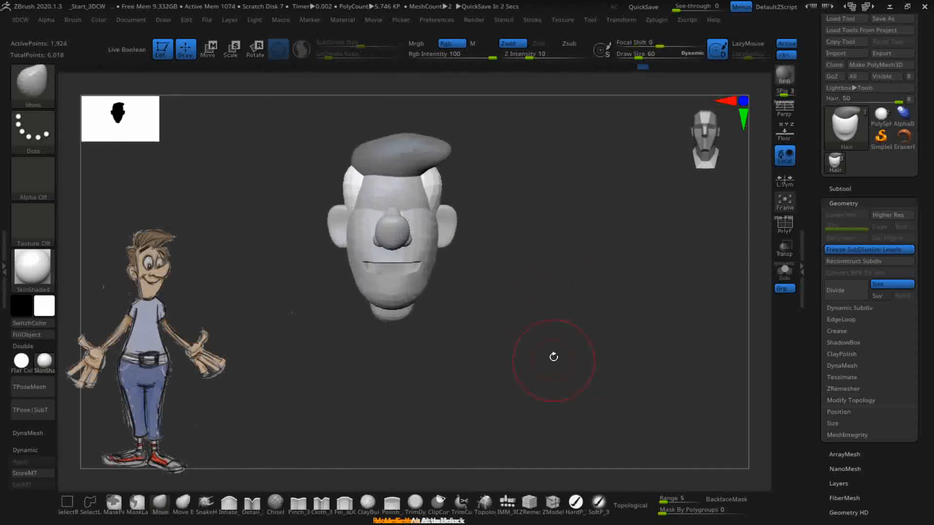
{"action": "left_click_drag", "start_coordinate": [540, 258], "coordinate": [549, 281], "text": "alt"}
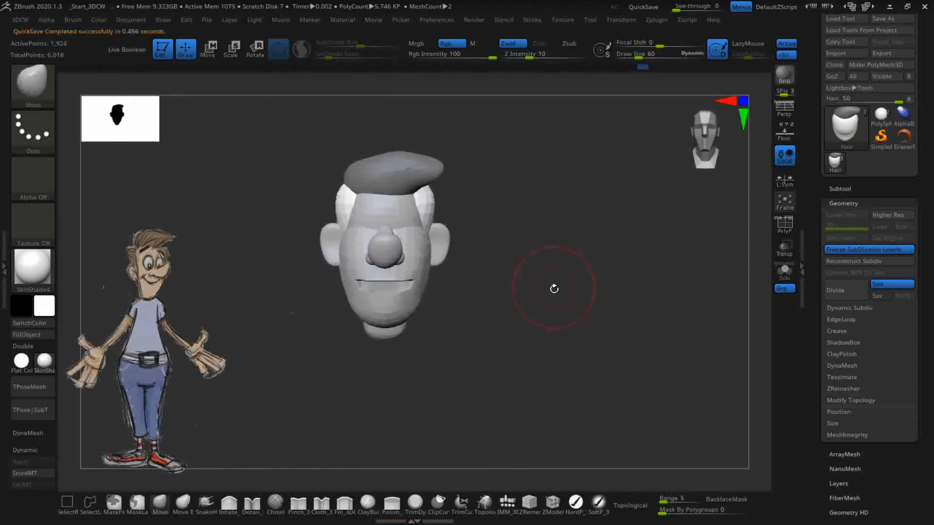